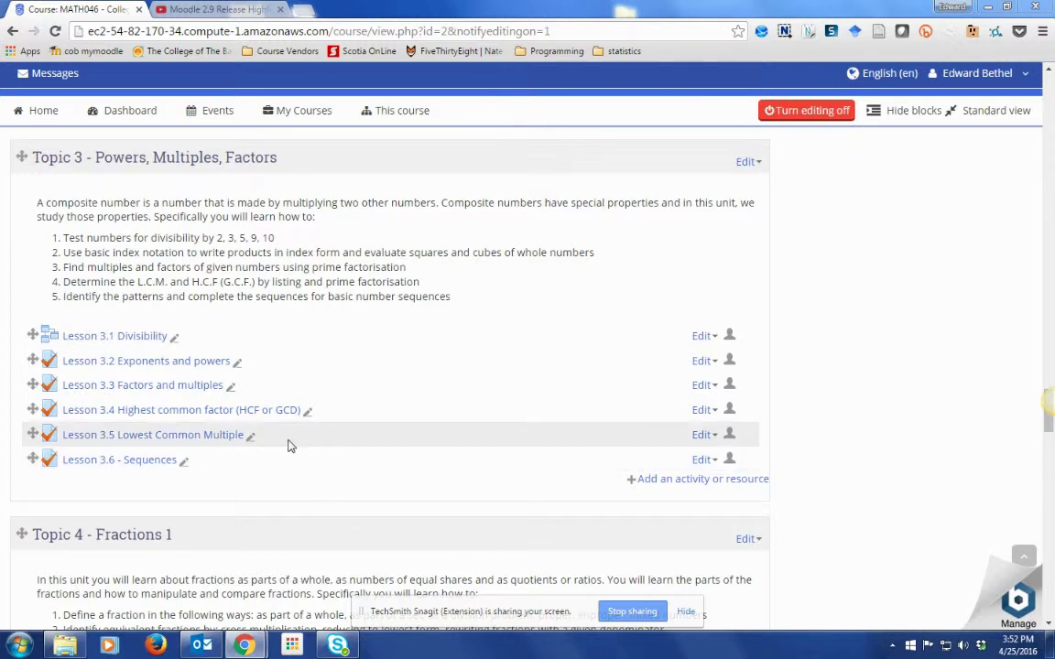
Preview the Lesson 3.3 Factors and multiples quiz and advance to the factor questions for 18 and 25.
click(168, 389)
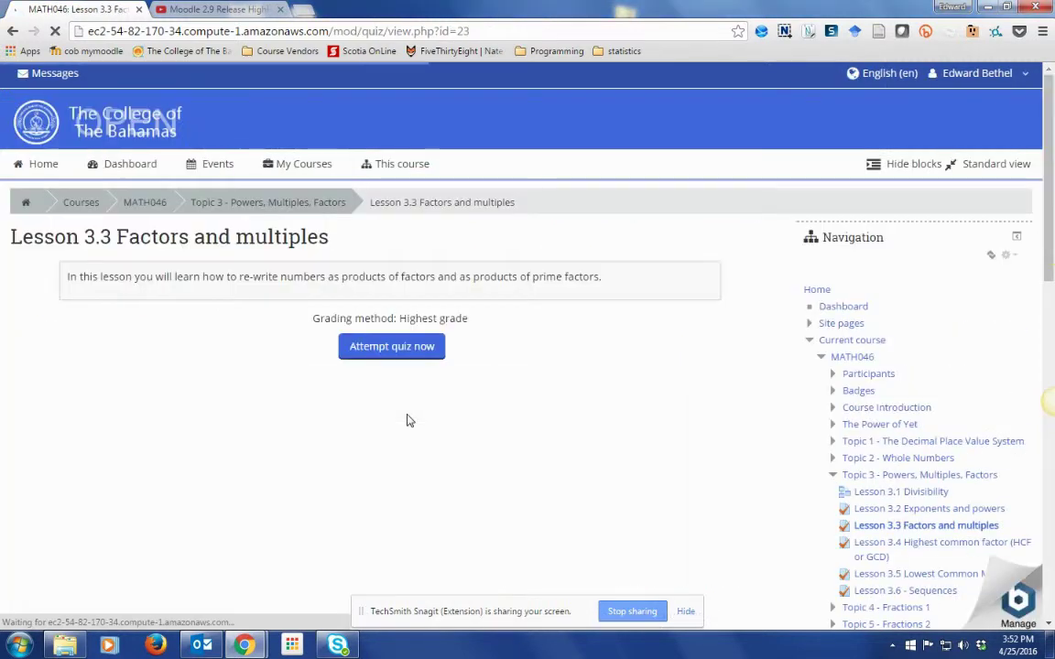
click(409, 354)
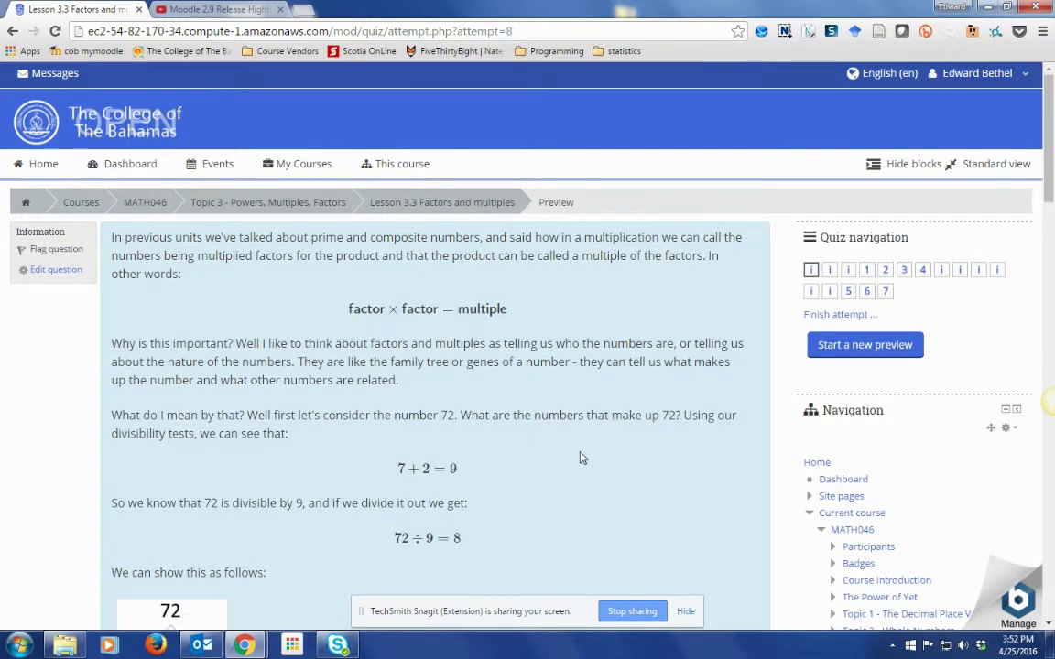
scroll(580, 458, down, 6)
scroll(580, 458, down, 15)
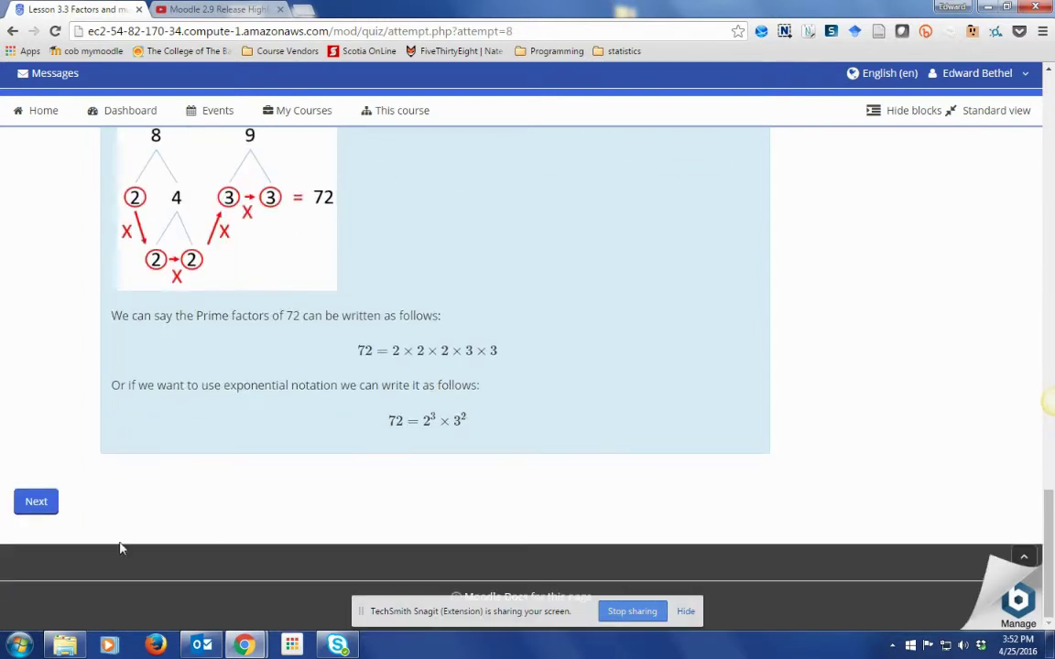
click(36, 501)
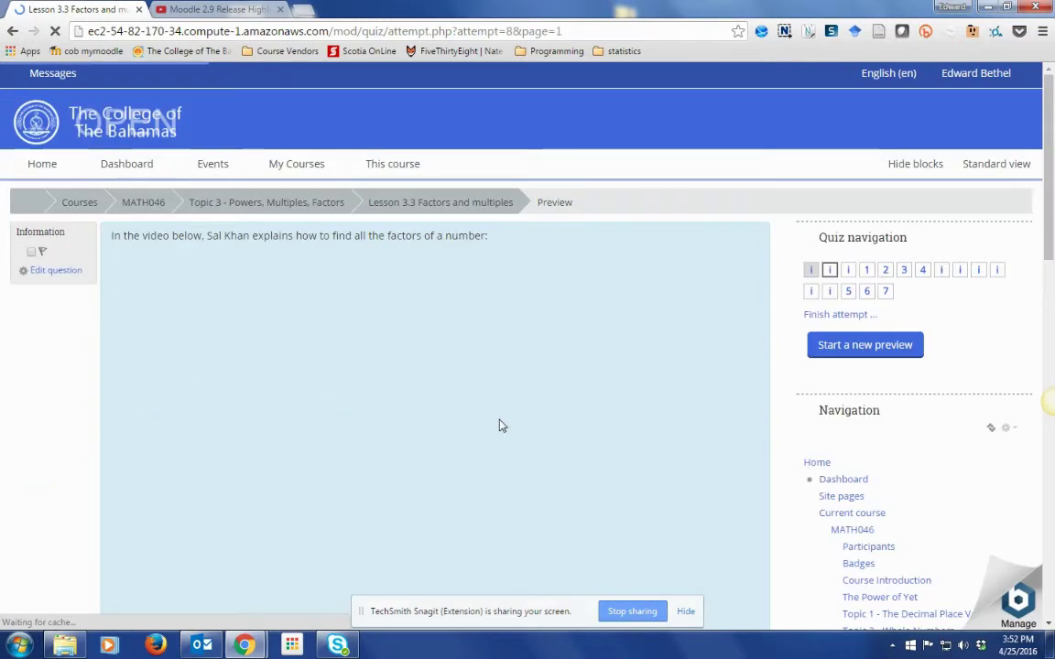
scroll(501, 424, down, 5)
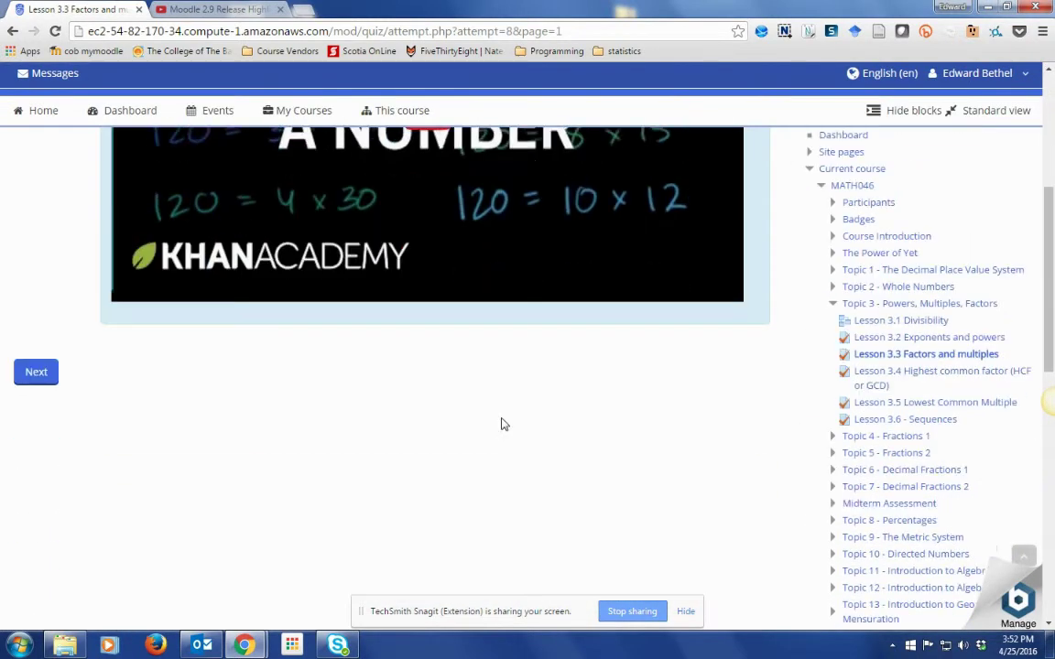
click(35, 353)
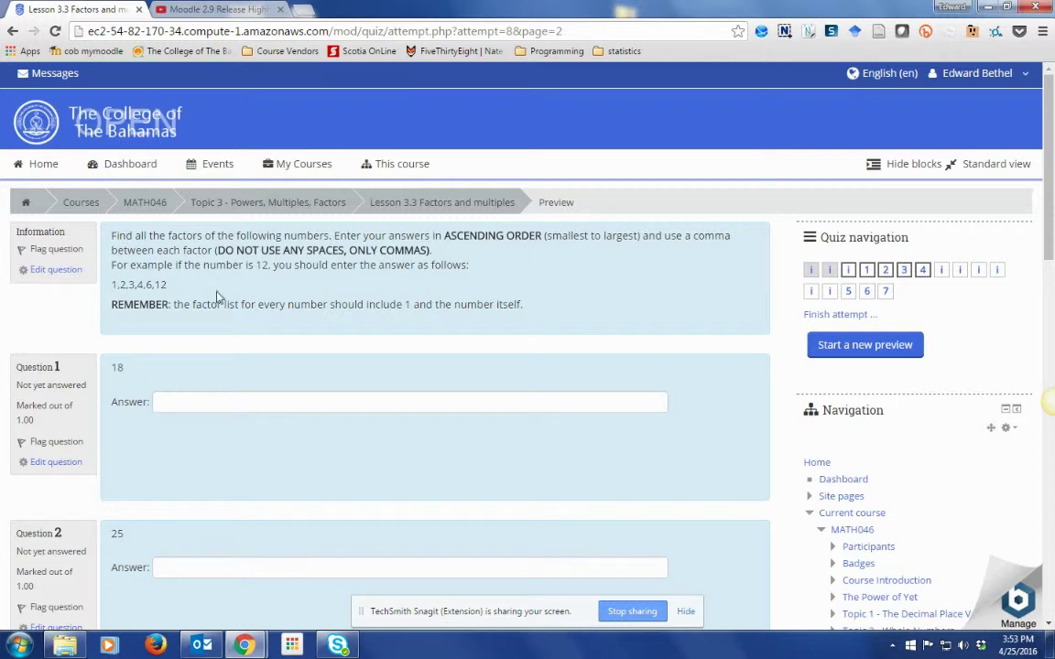
Review questions 1–4, then go to quiz page 3, which introduces multiples with the 7 times table.
scroll(406, 328, down, 6)
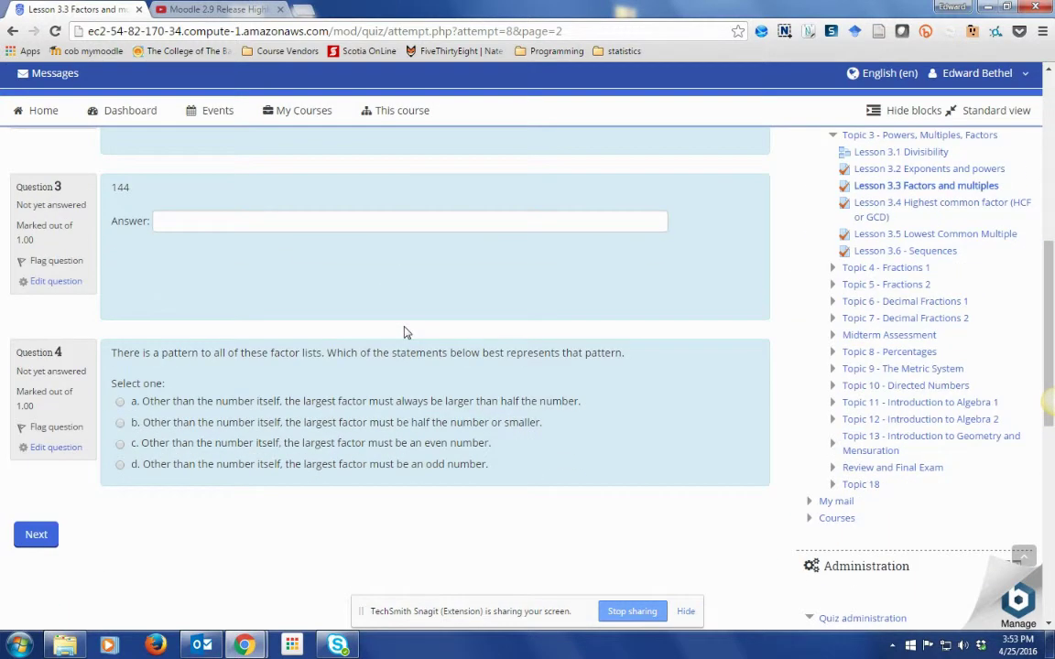
scroll(351, 320, down, 1)
scroll(320, 165, up, 4)
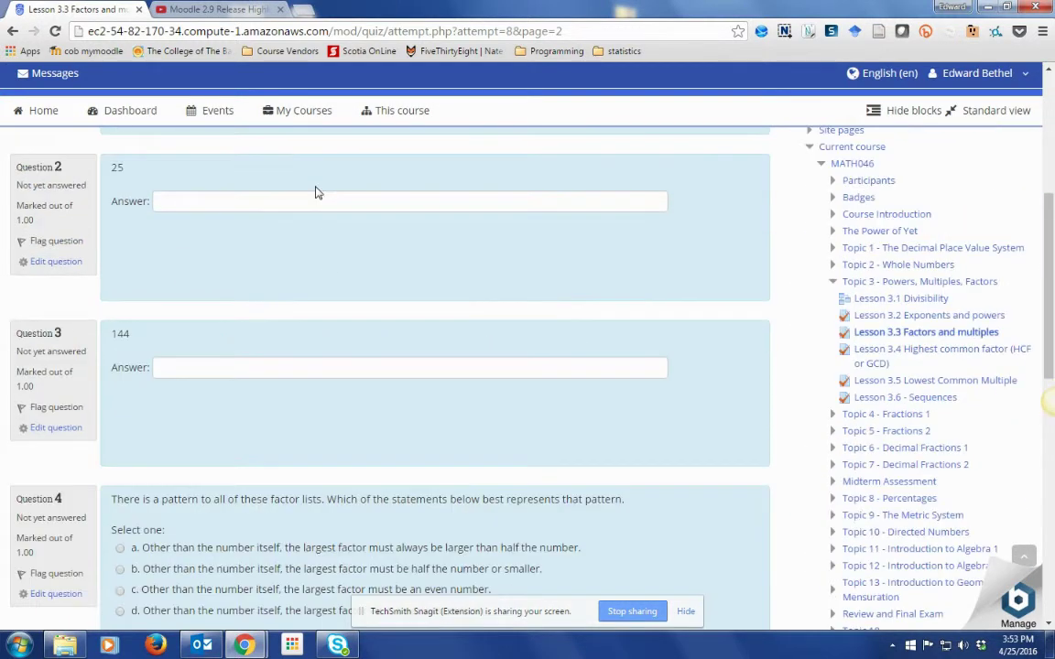
scroll(316, 192, down, 3)
scroll(275, 421, down, 1)
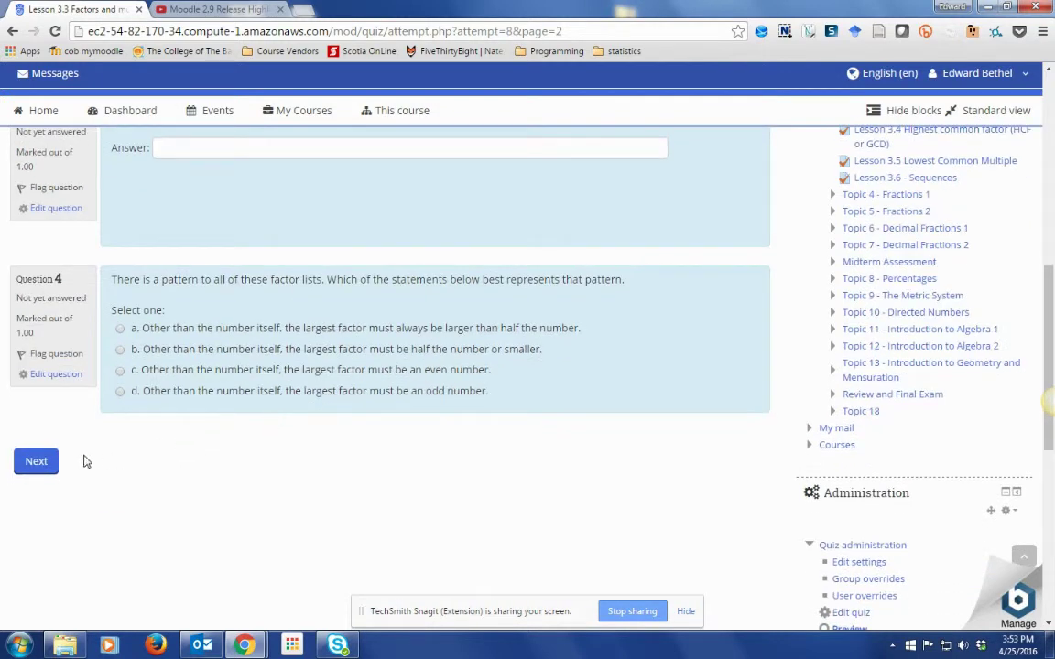
click(41, 462)
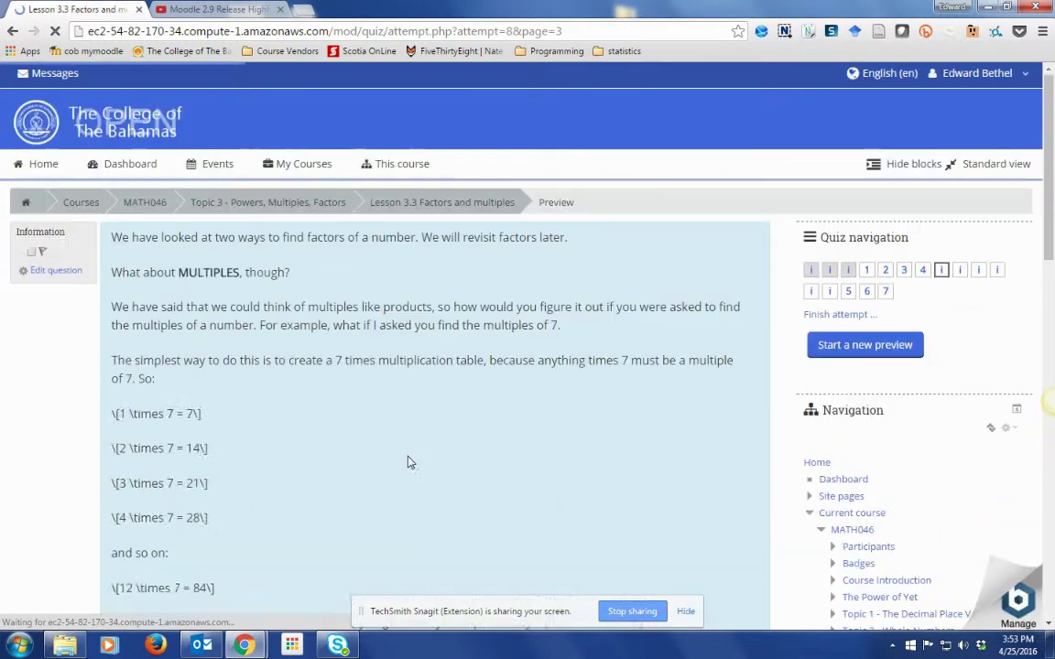
scroll(313, 400, down, 5)
scroll(299, 394, down, 4)
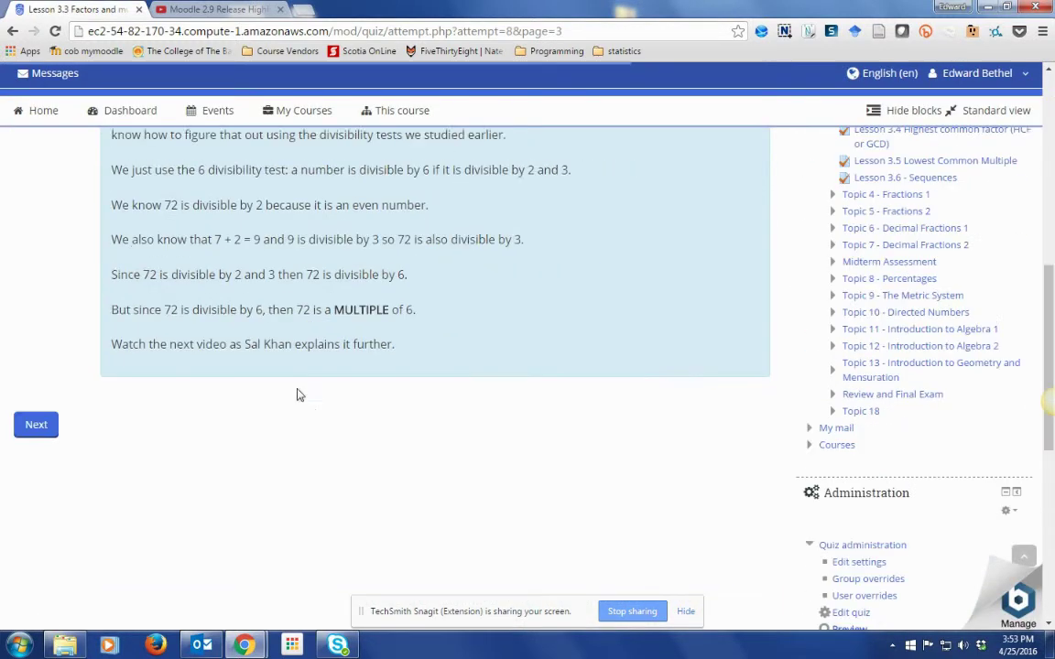
scroll(295, 403, up, 3)
scroll(293, 419, up, 3)
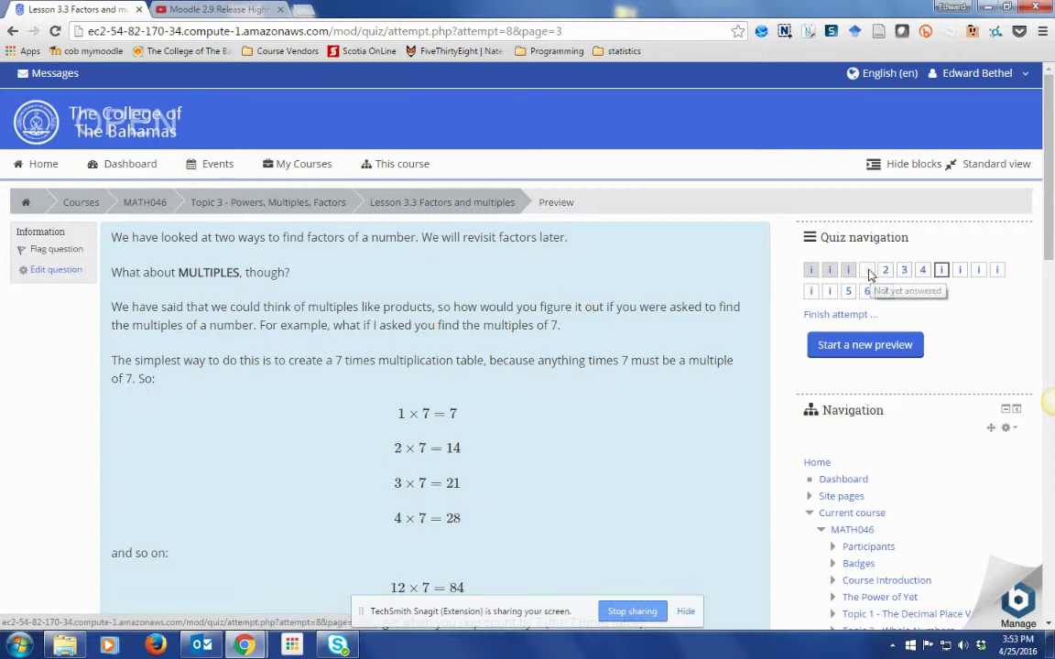
Use Quiz navigation to jump back to the page 2 factor questions for 18 and 25.
click(866, 273)
scroll(623, 313, down, 2)
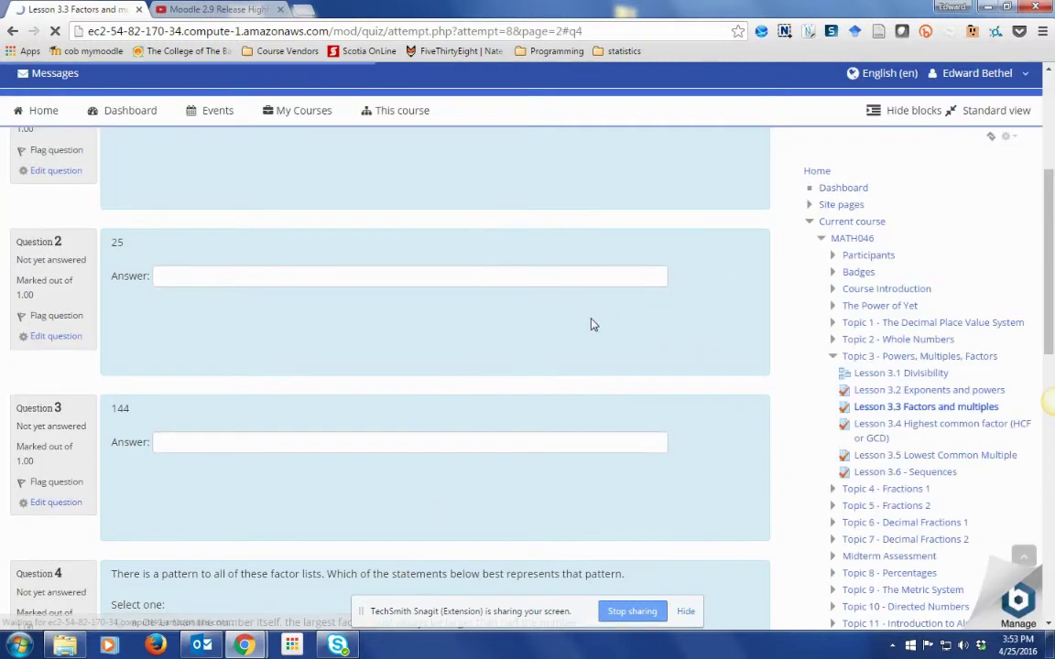
scroll(591, 325, up, 3)
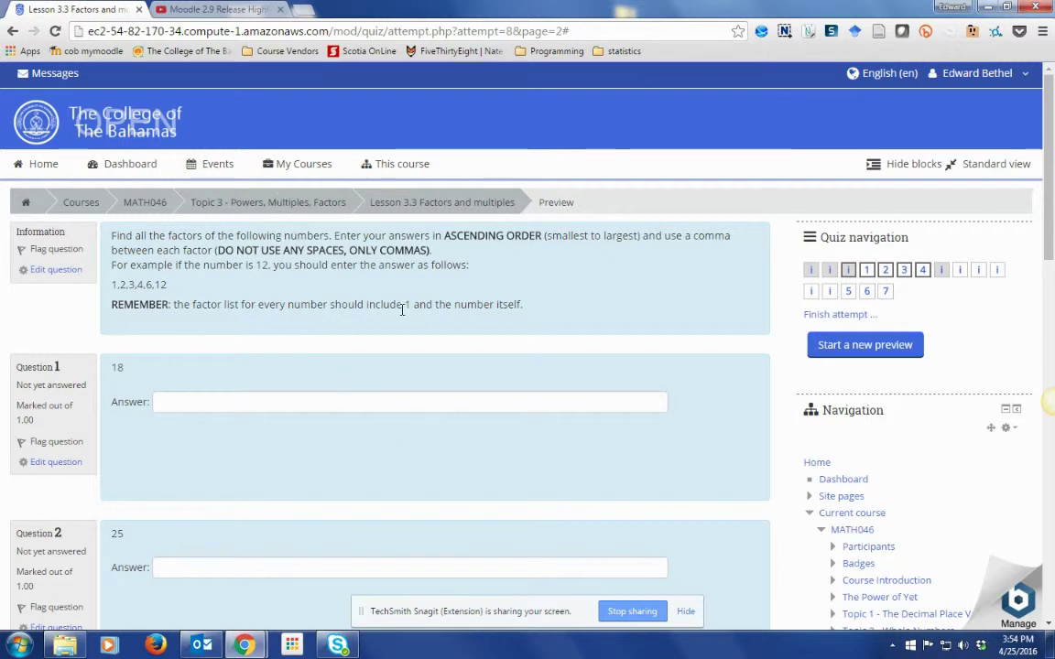
Open the Lesson 3.3 quiz in Edit quiz and review its nine pages totalling 7.00 marks.
scroll(410, 326, down, 15)
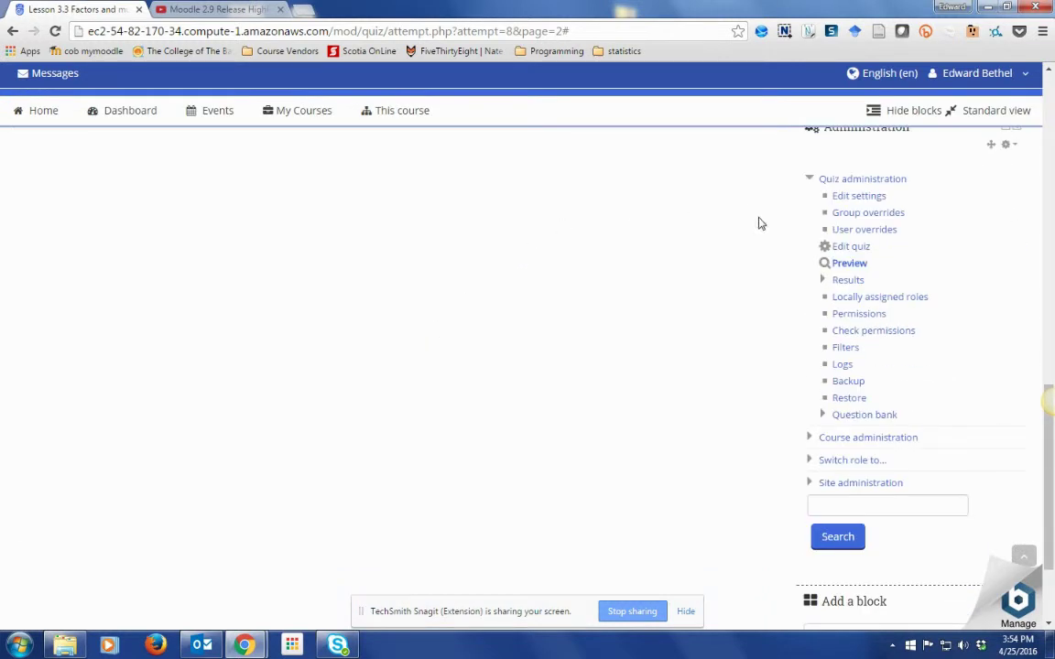
click(851, 249)
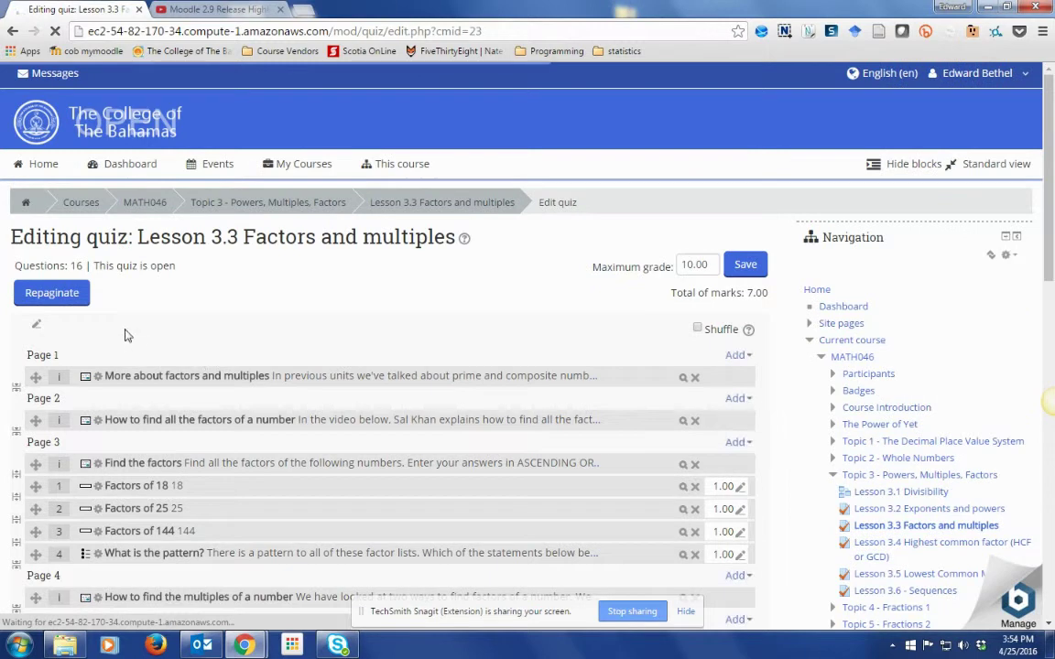
scroll(173, 360, down, 5)
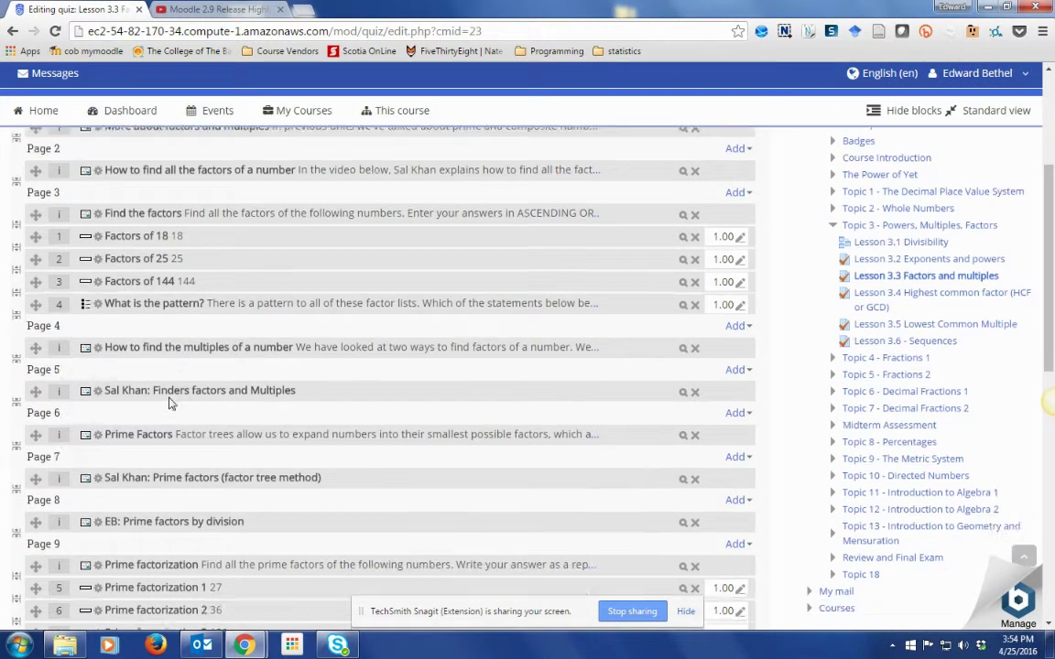
scroll(124, 283, up, 5)
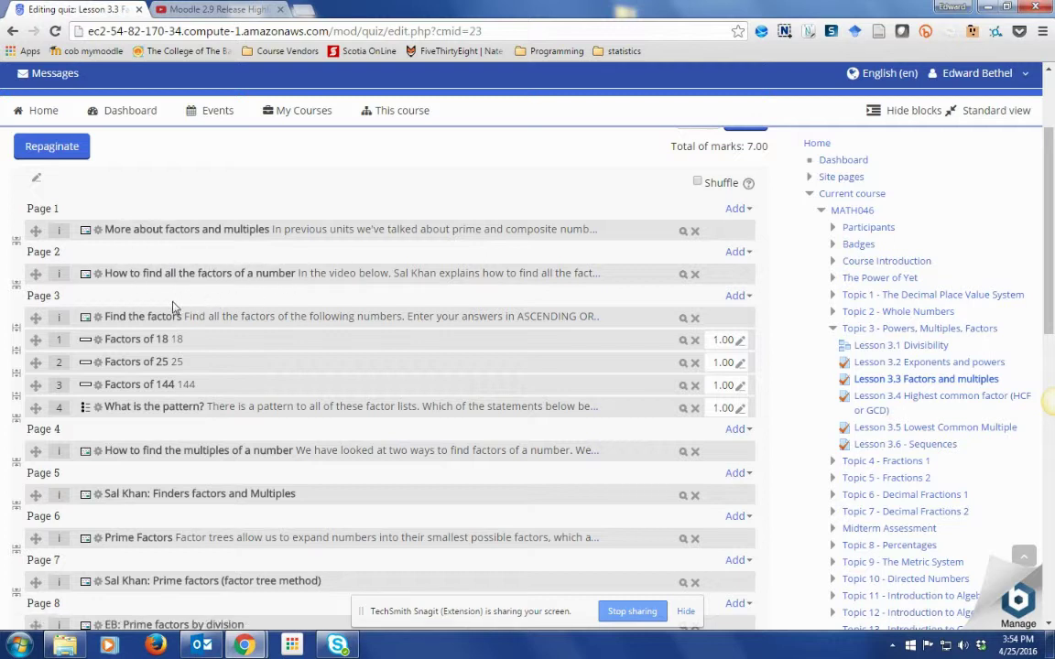
scroll(129, 453, down, 3)
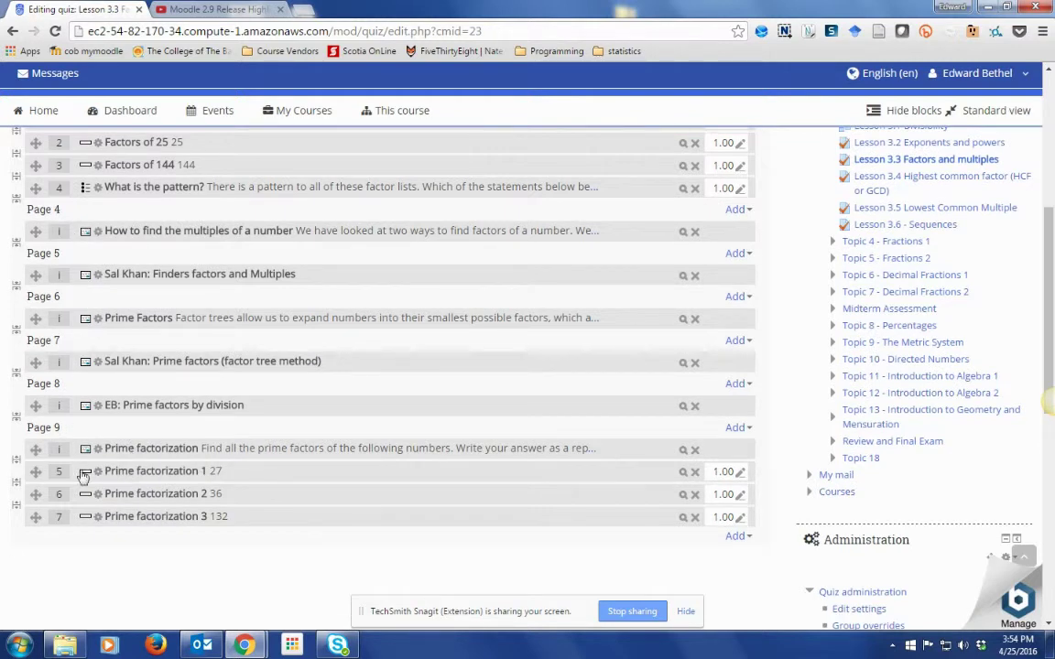
scroll(77, 200, up, 3)
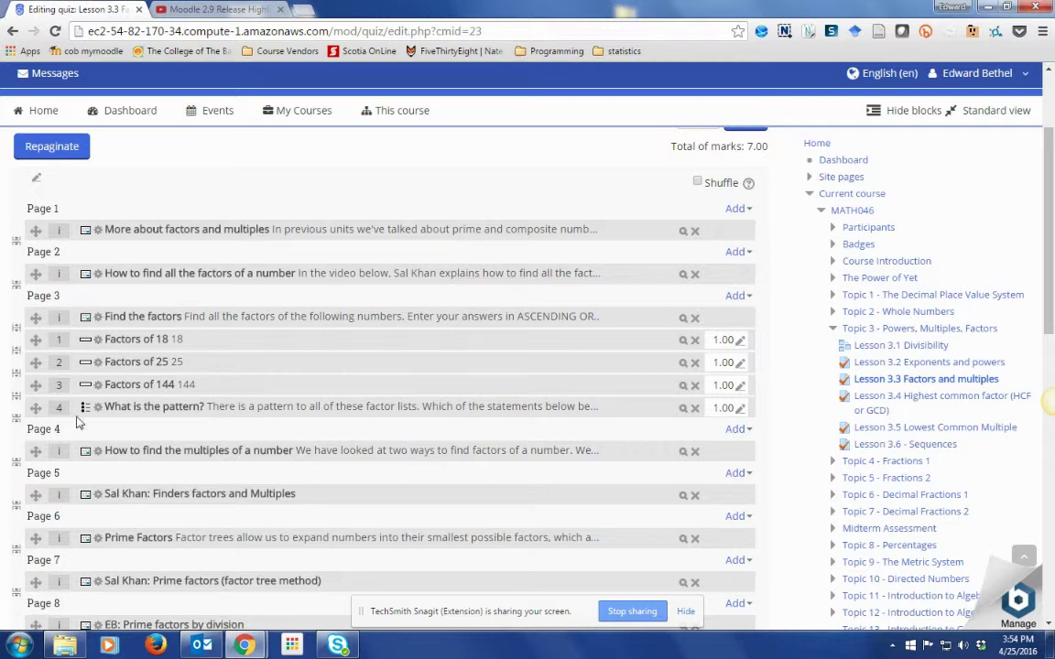
click(16, 335)
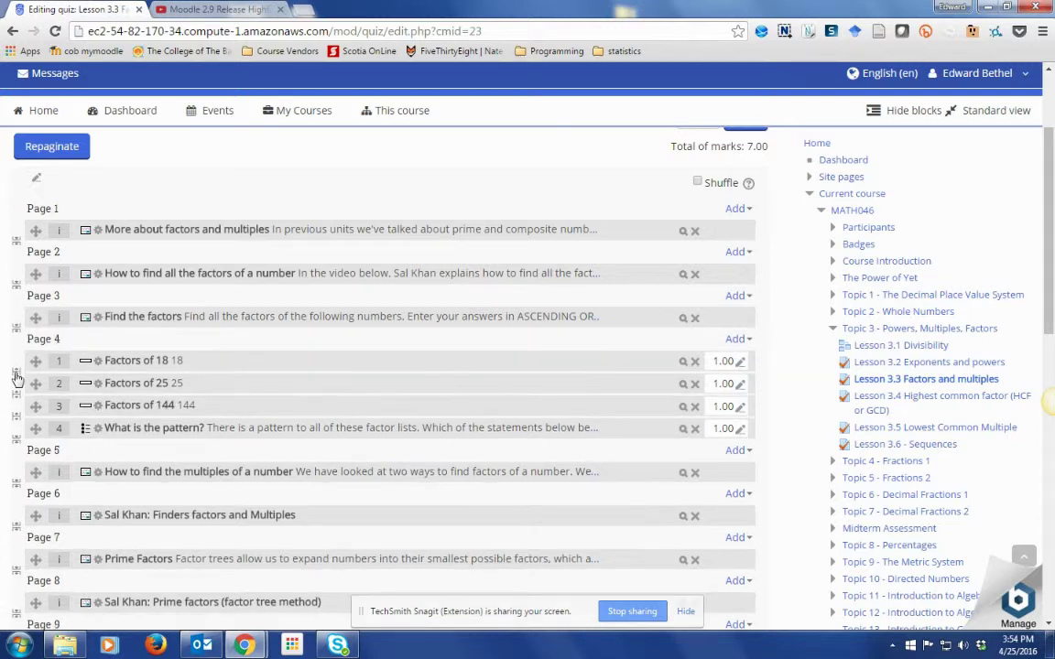
click(16, 373)
click(17, 418)
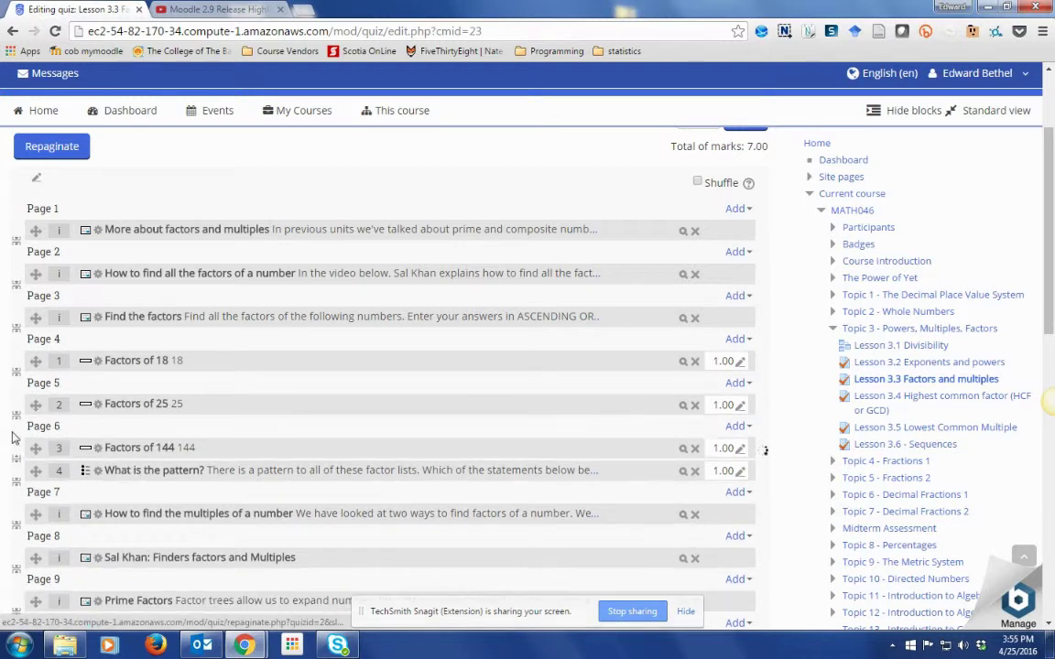
click(16, 457)
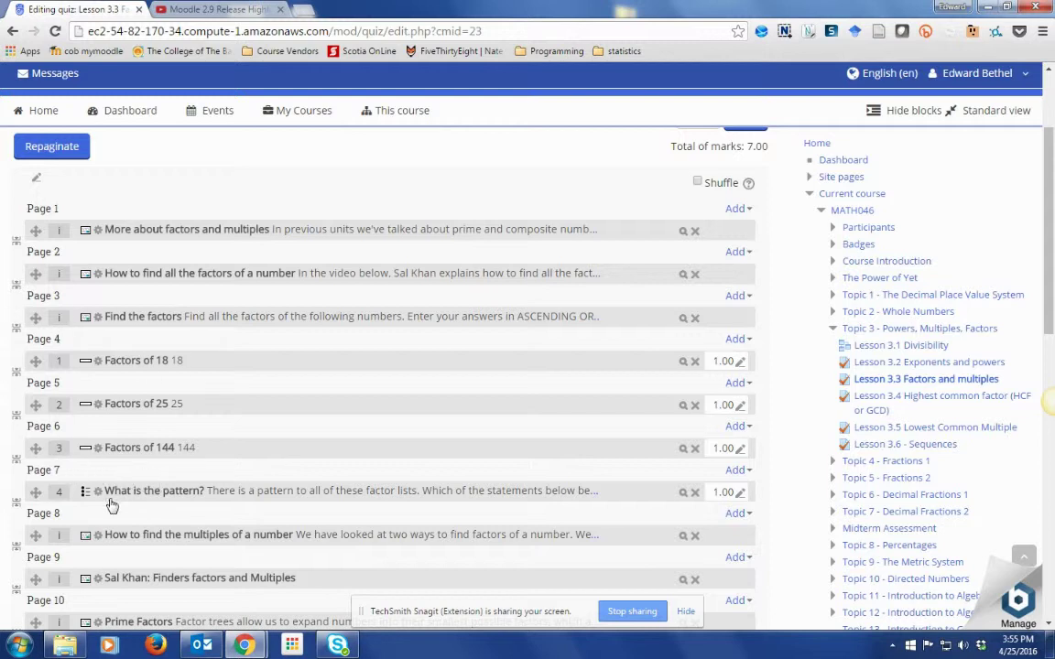
click(16, 461)
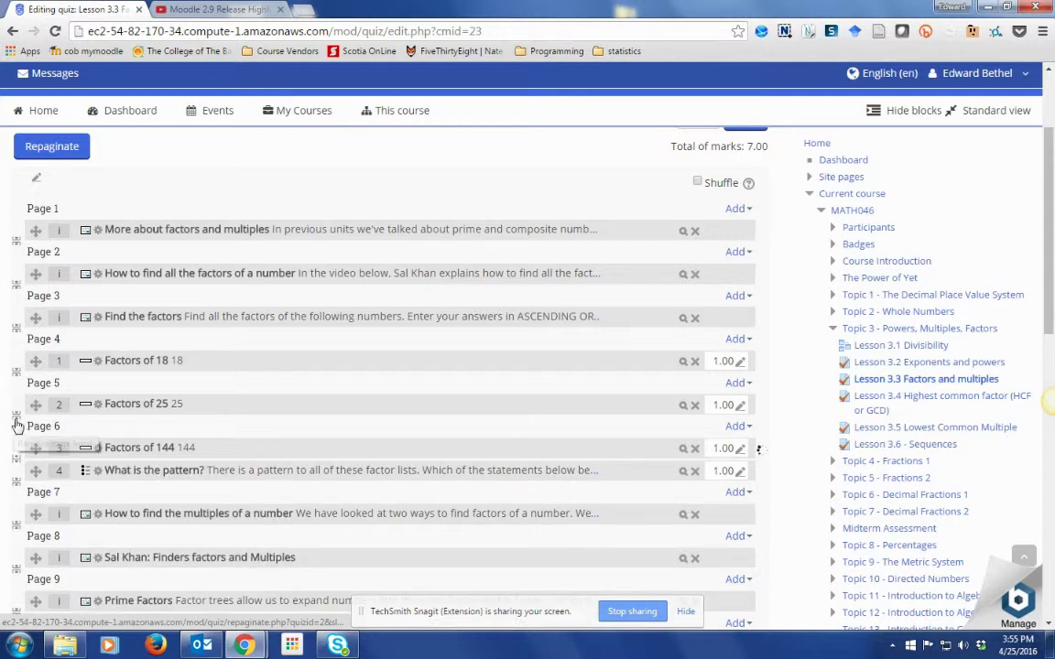
click(16, 422)
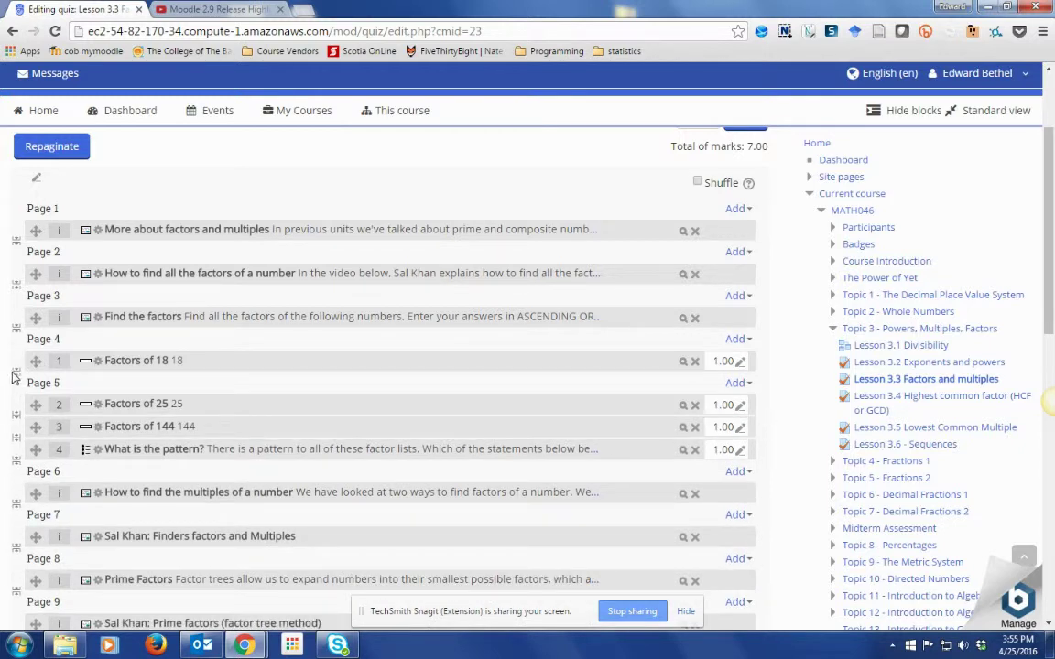
click(17, 374)
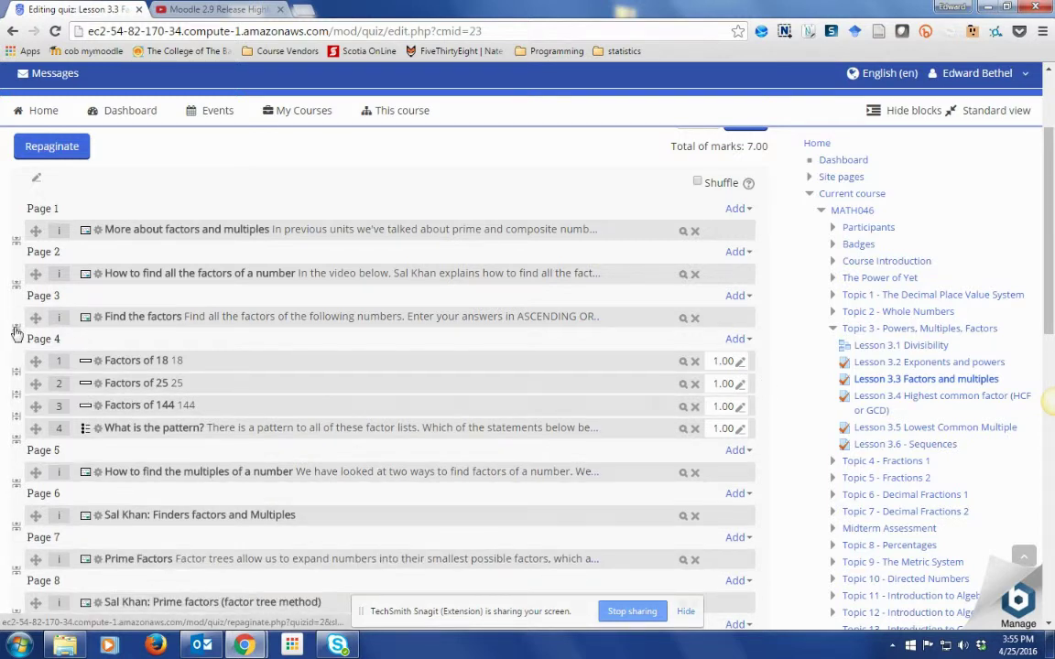
click(17, 331)
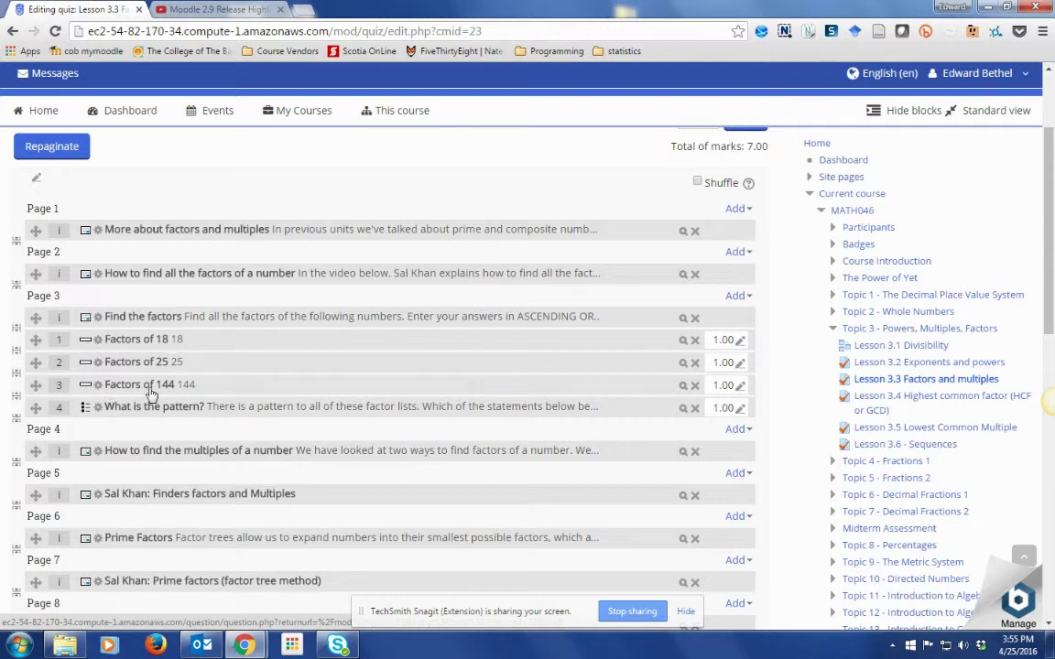
scroll(140, 357, down, 2)
scroll(139, 357, up, 2)
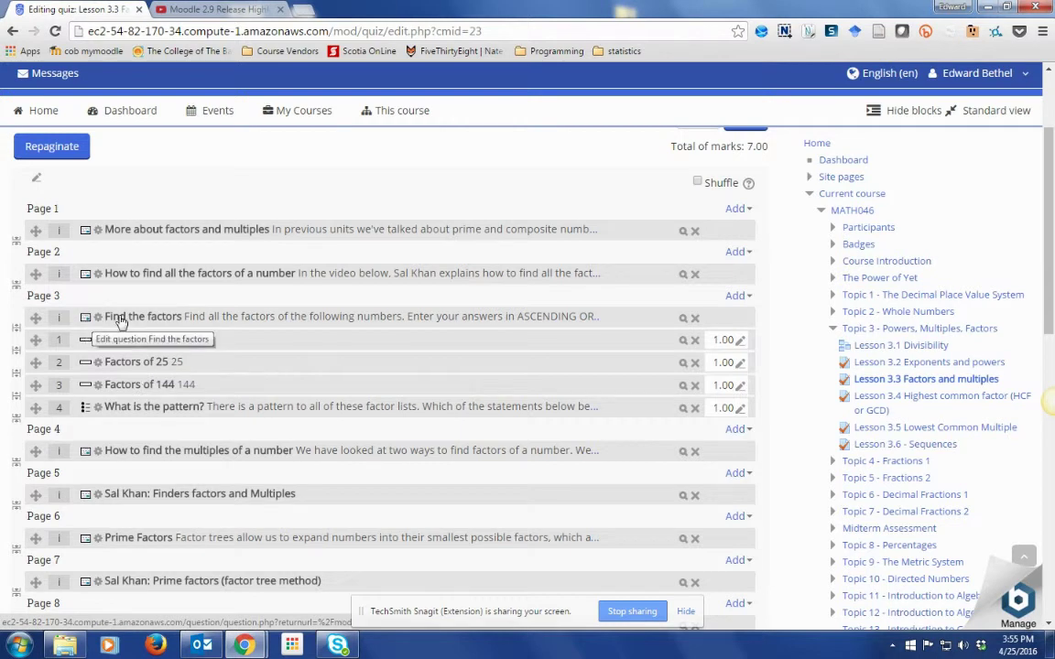
Open the Find the factors description and review its ascending-order, comma-separated instructions.
click(120, 318)
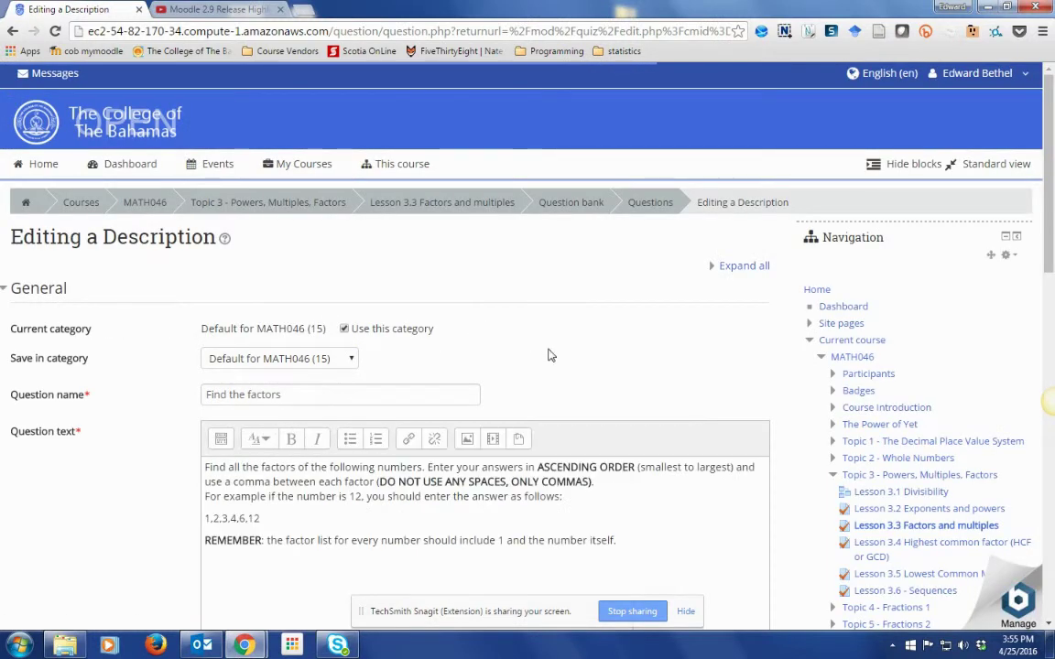
scroll(138, 389, down, 2)
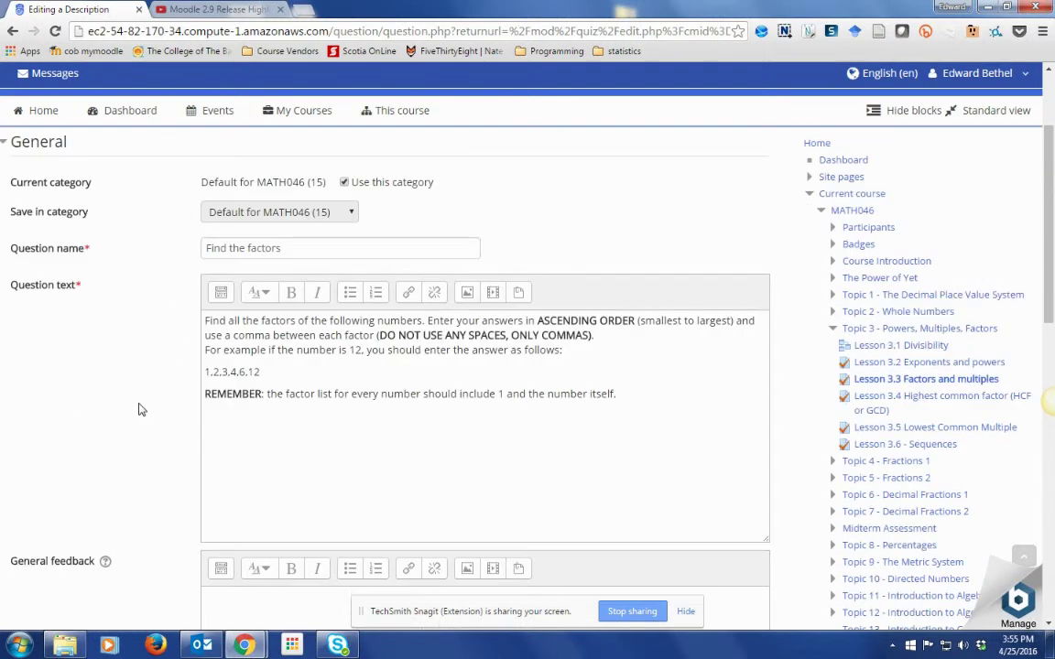
scroll(138, 381, down, 4)
scroll(133, 382, down, 3)
scroll(130, 332, up, 9)
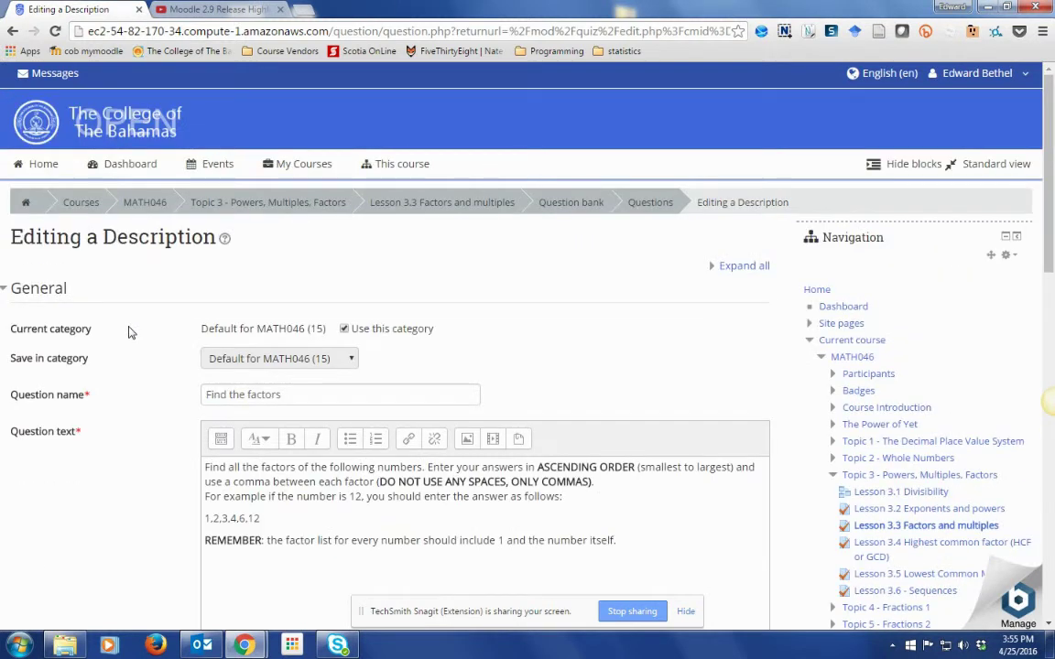
scroll(134, 346, down, 2)
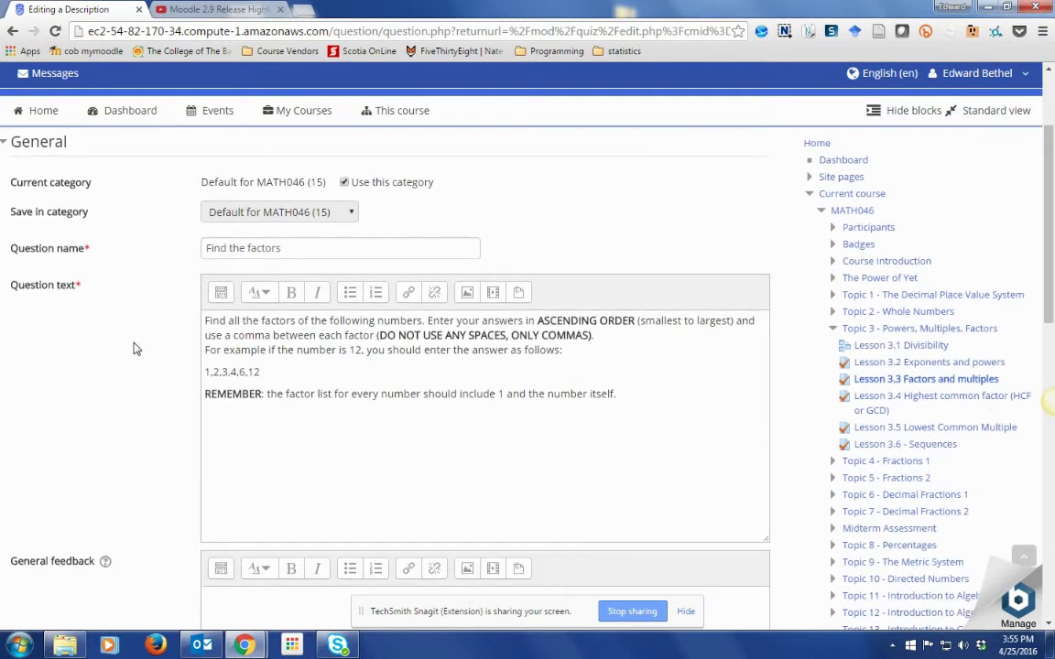
scroll(128, 311, up, 2)
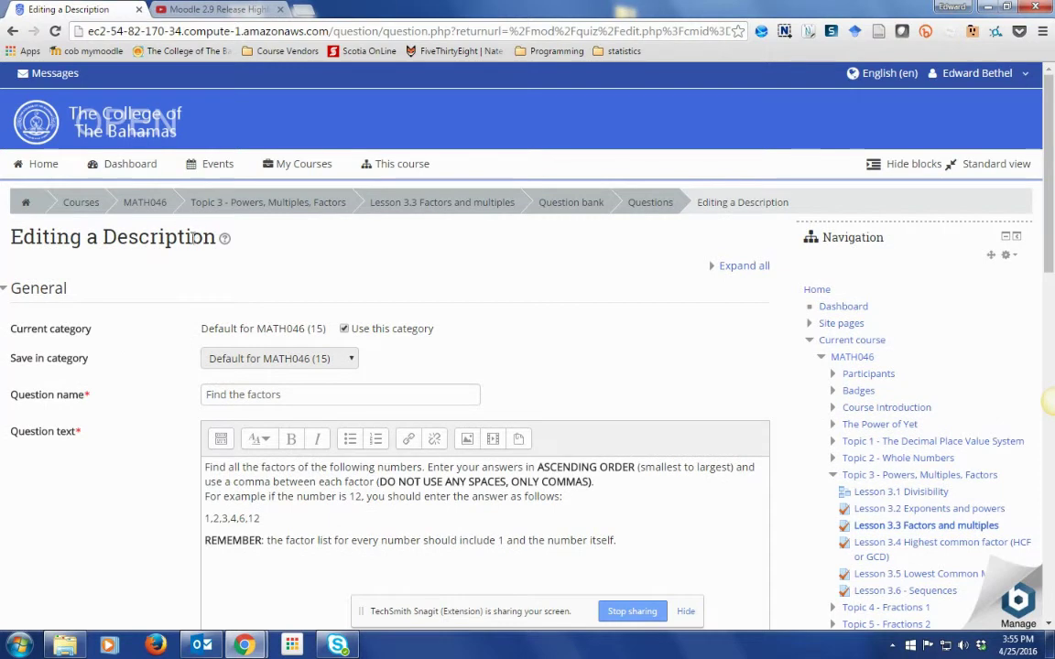
Read the description help text, then save the Find the factors description and return to the quiz.
click(225, 240)
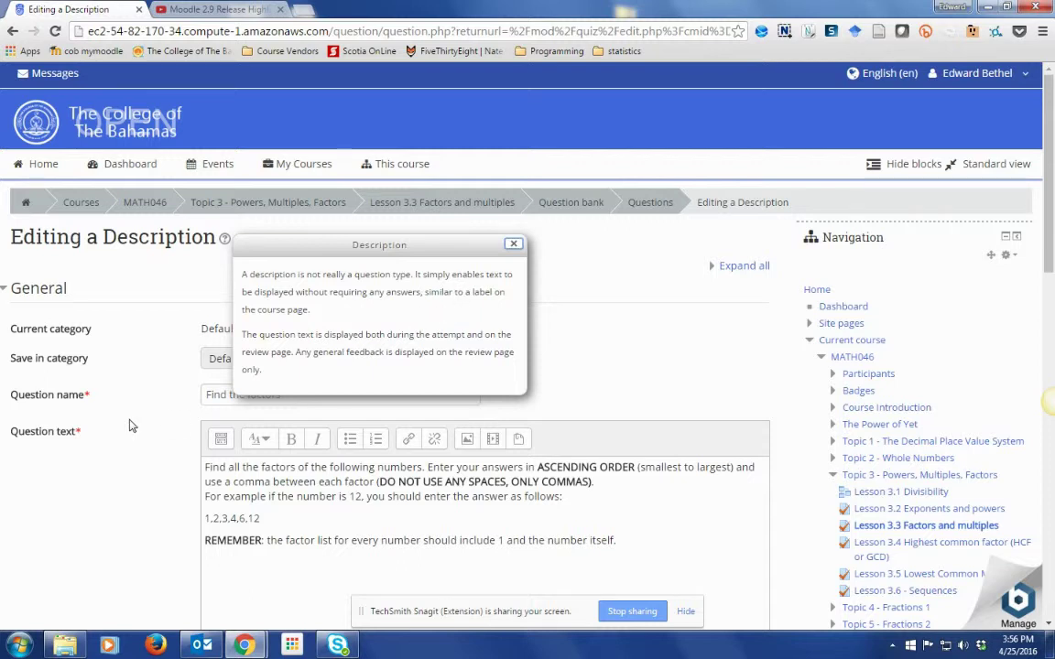
scroll(129, 426, down, 8)
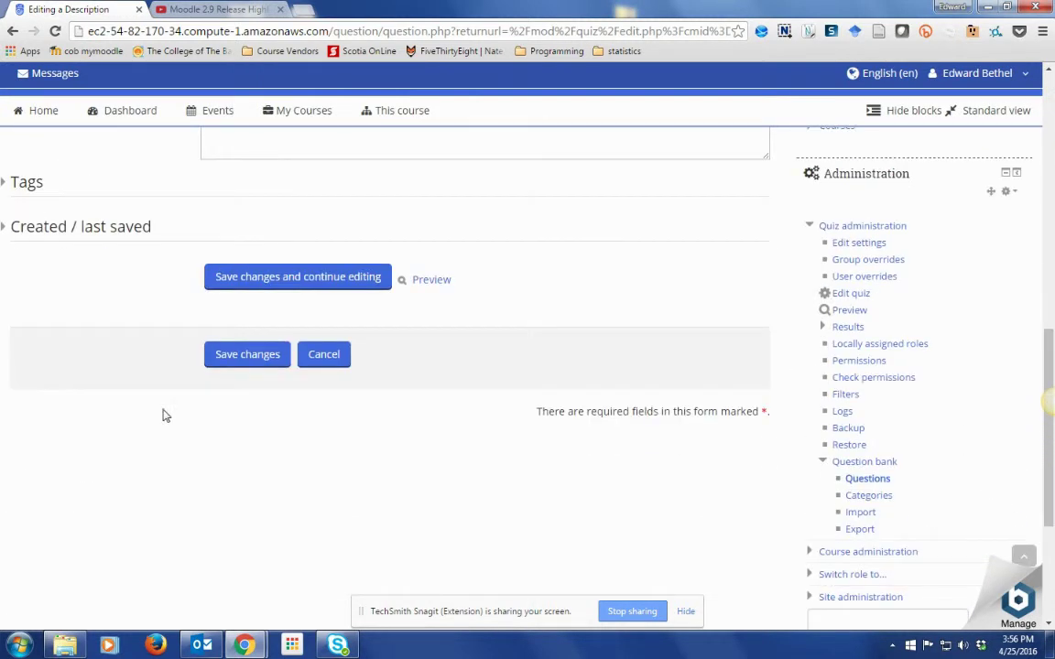
click(246, 354)
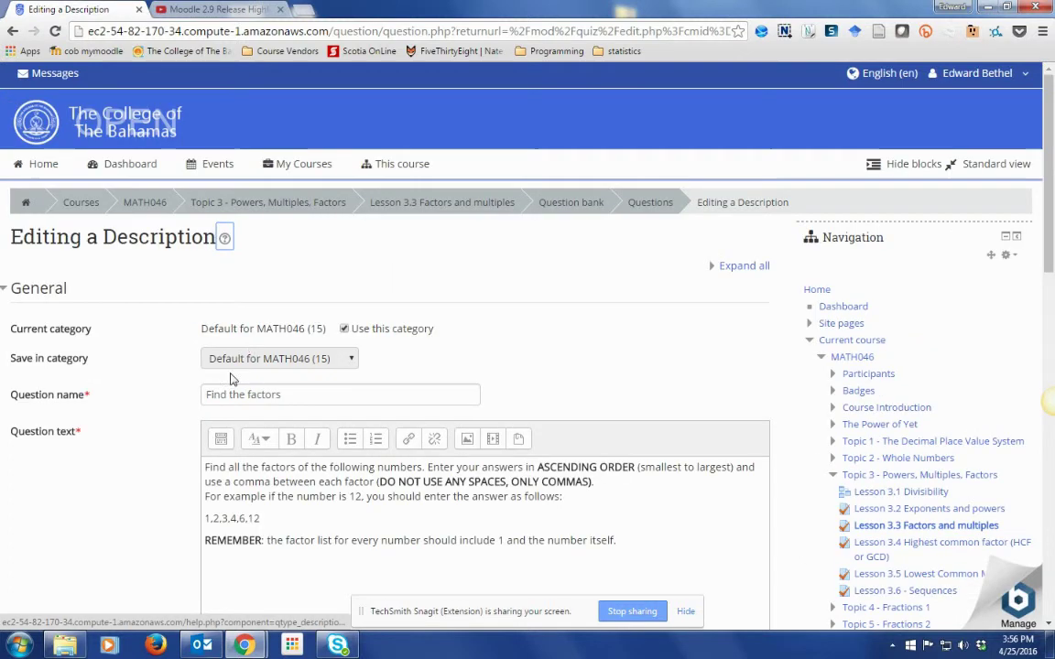
scroll(139, 477, down, 5)
scroll(139, 477, down, 5)
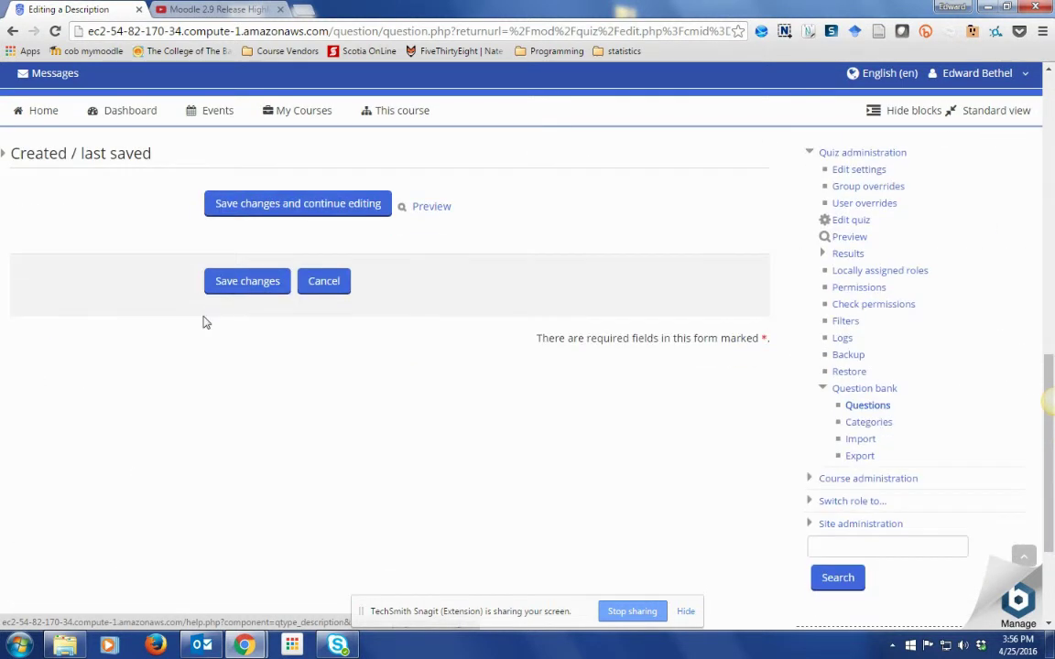
click(224, 286)
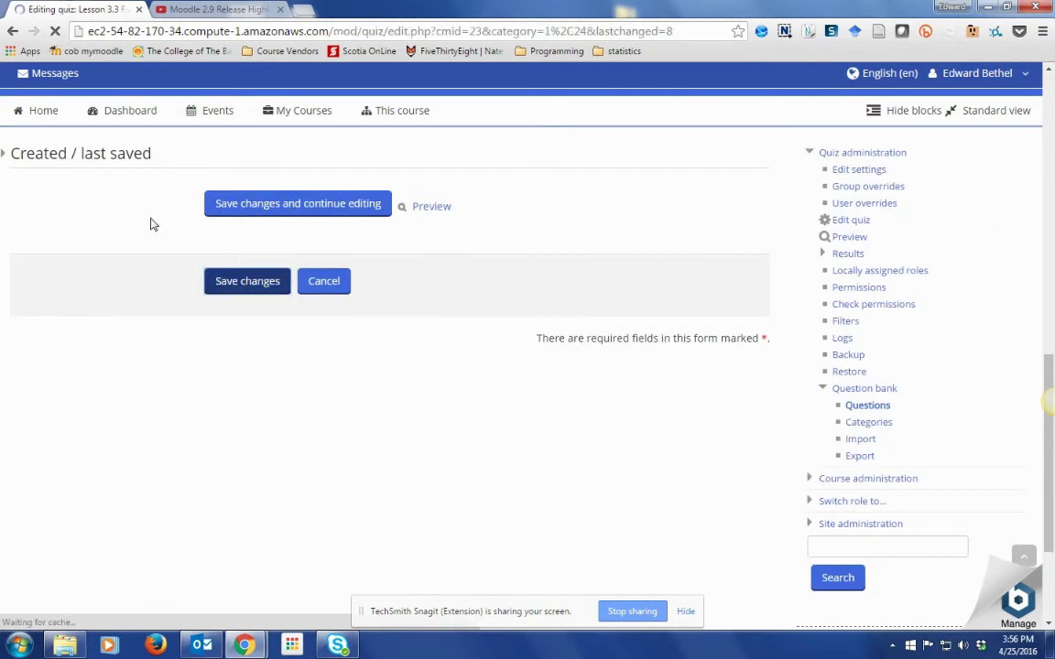
Add a new Description question after Page 9 at the end of the quiz.
scroll(240, 429, down, 10)
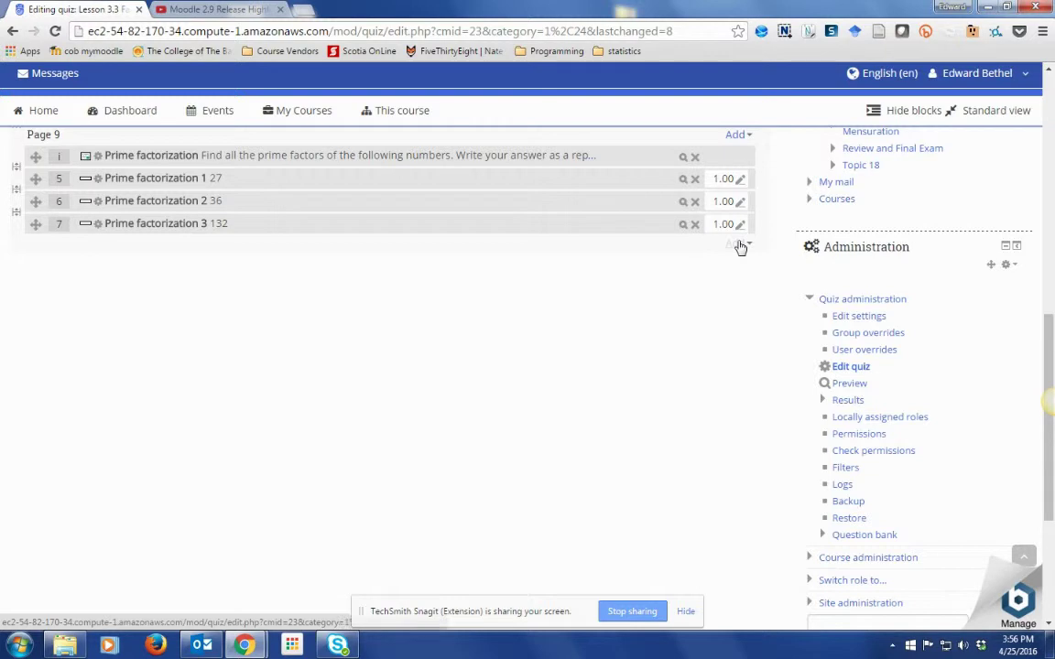
click(741, 247)
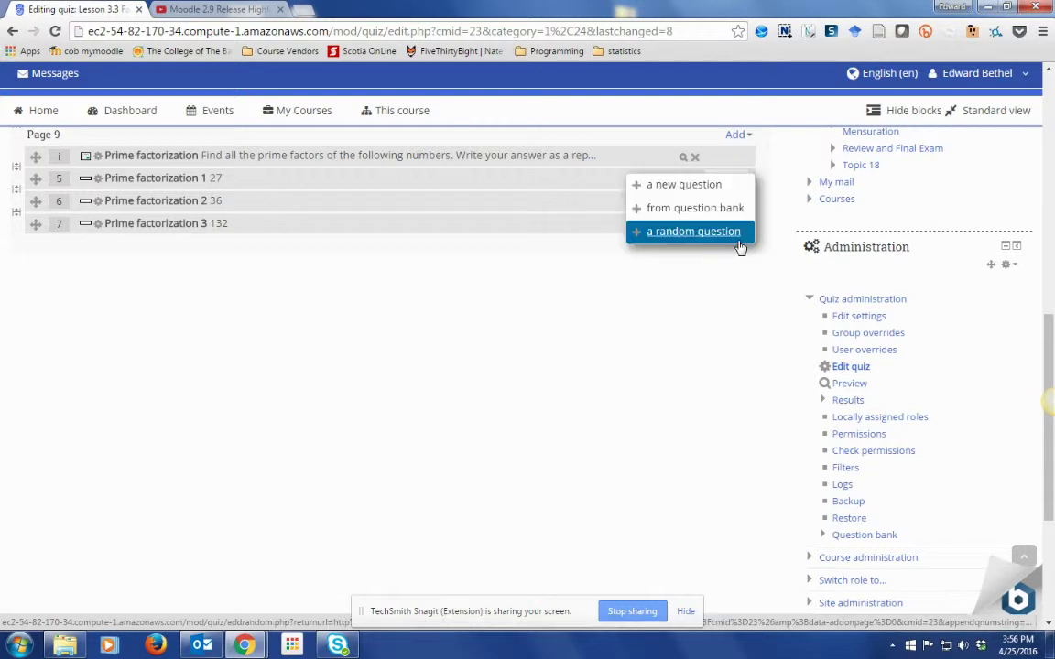
click(680, 188)
scroll(417, 383, down, 3)
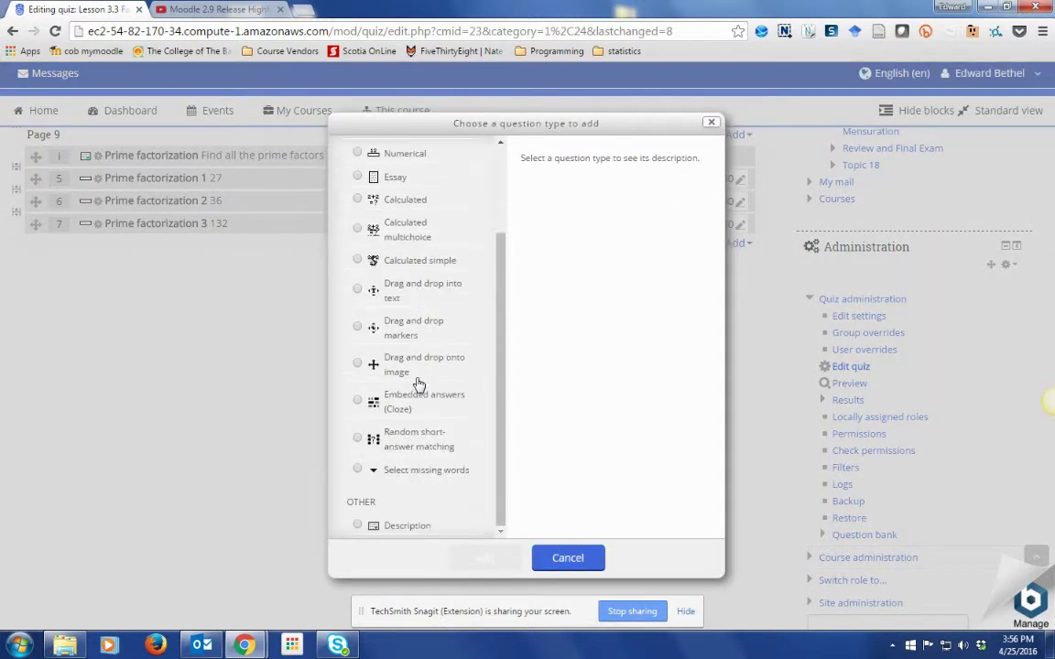
click(357, 527)
click(483, 556)
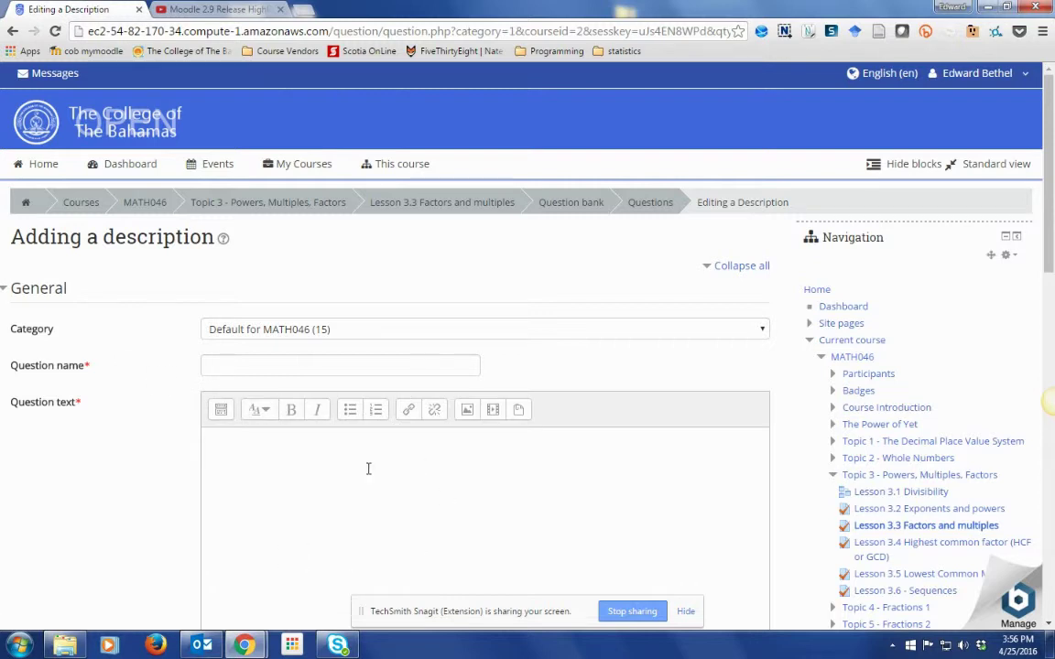
Name the description 'this is my trial description' with text 'I am using this to deliver learning content'.
click(245, 362)
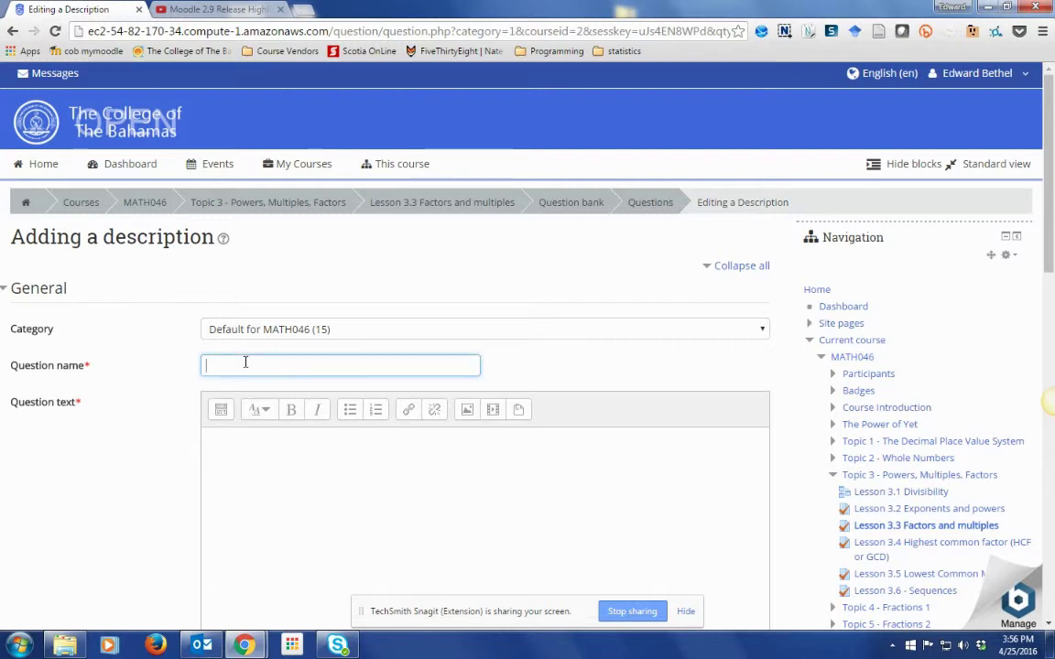
text(this is my trial description)
click(342, 514)
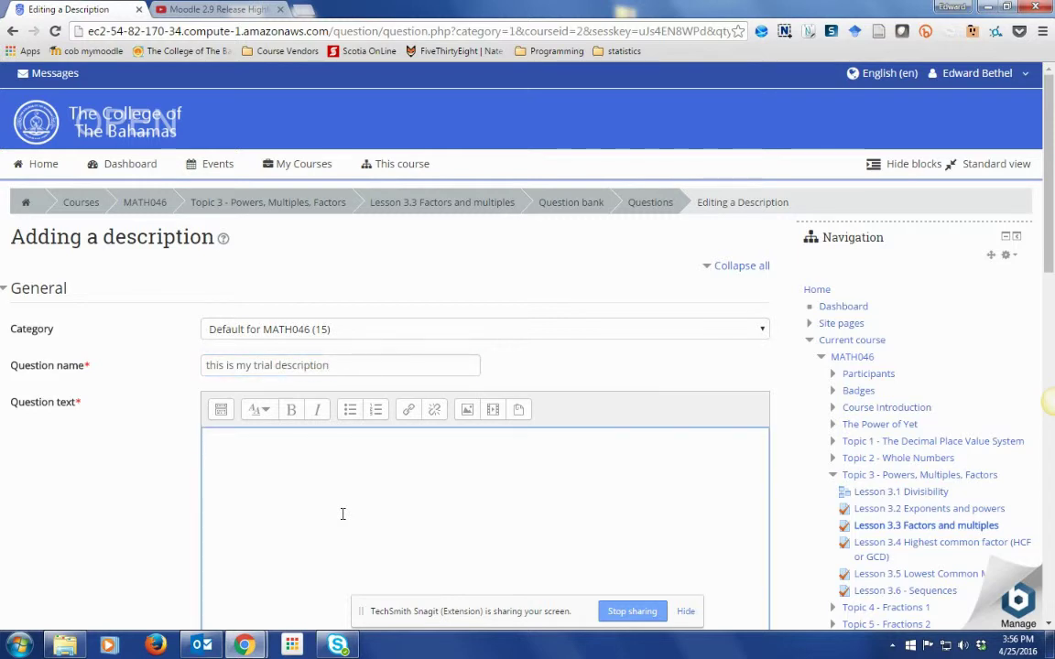
text(I am using this to d)
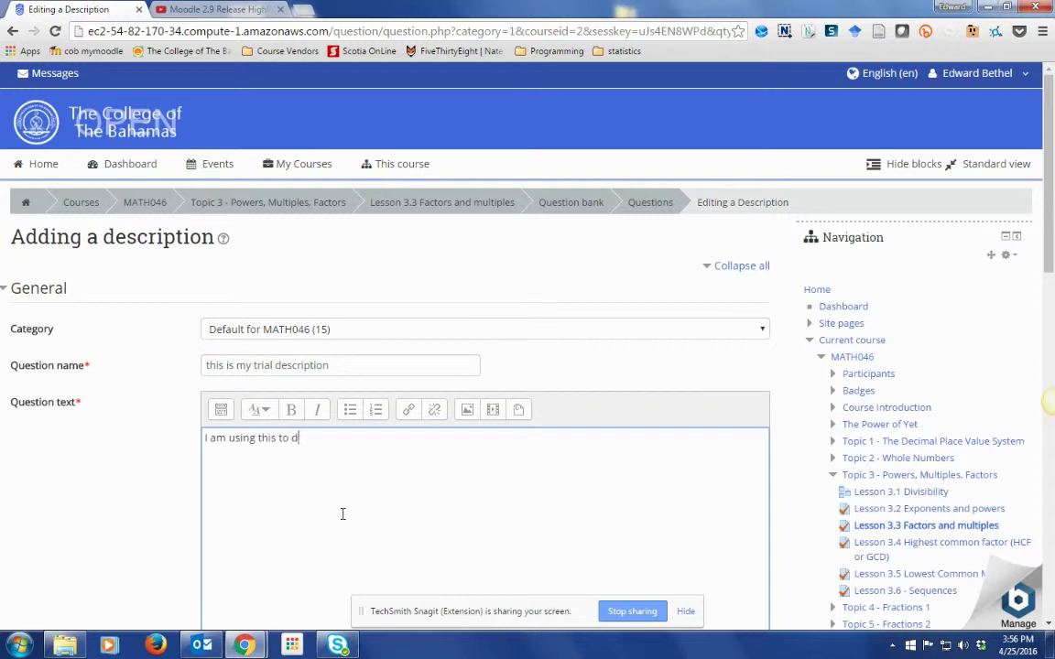
text(eliver learning content)
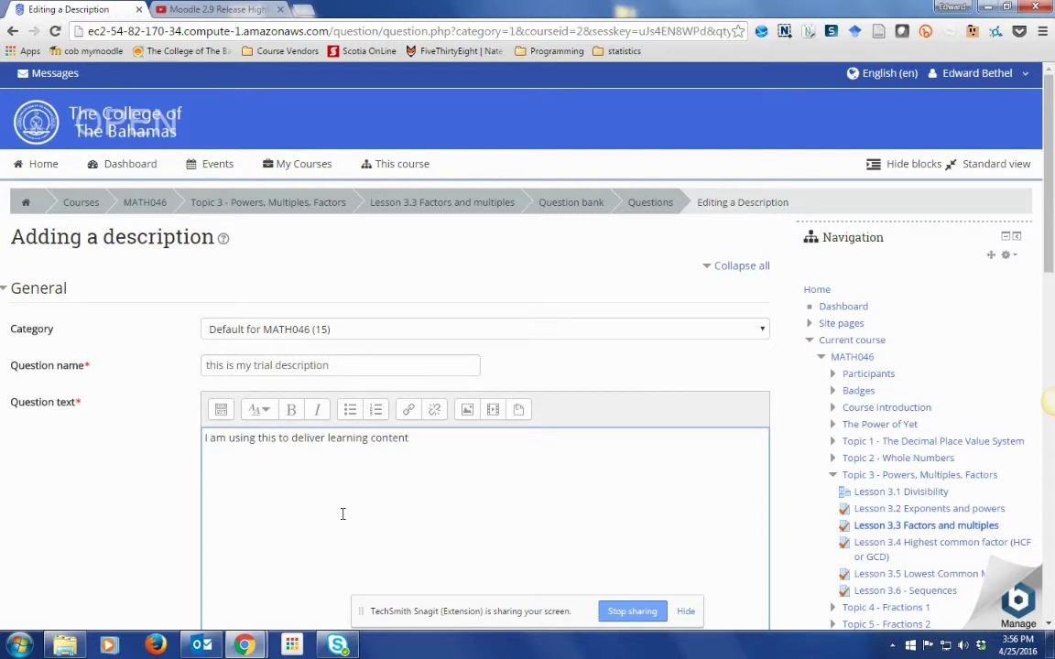
scroll(342, 514, down, 3)
scroll(273, 426, up, 2)
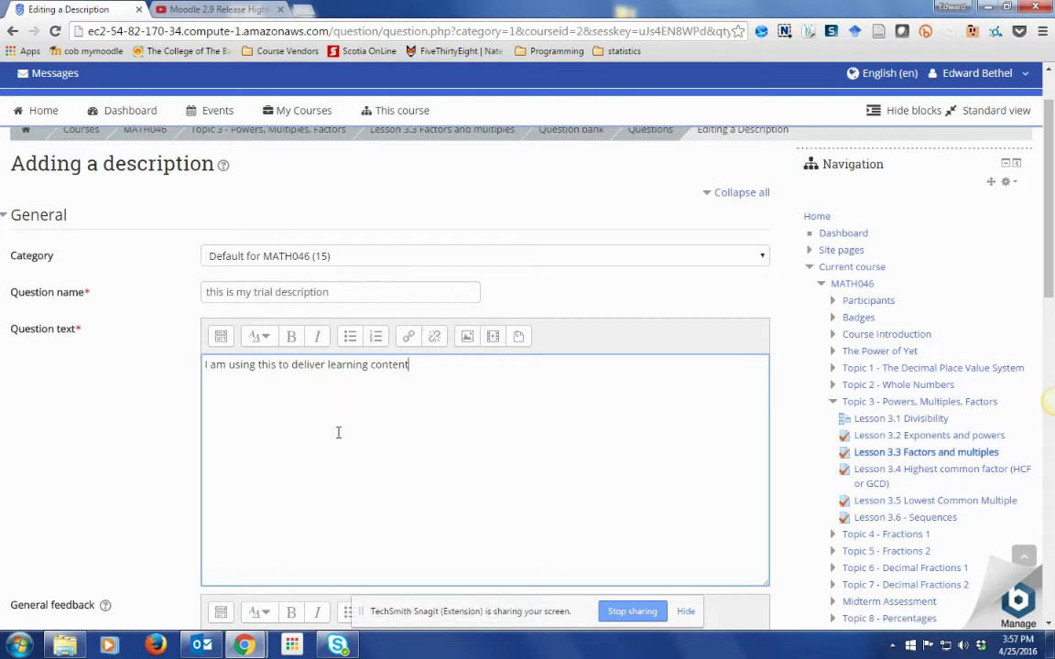
scroll(338, 433, down, 5)
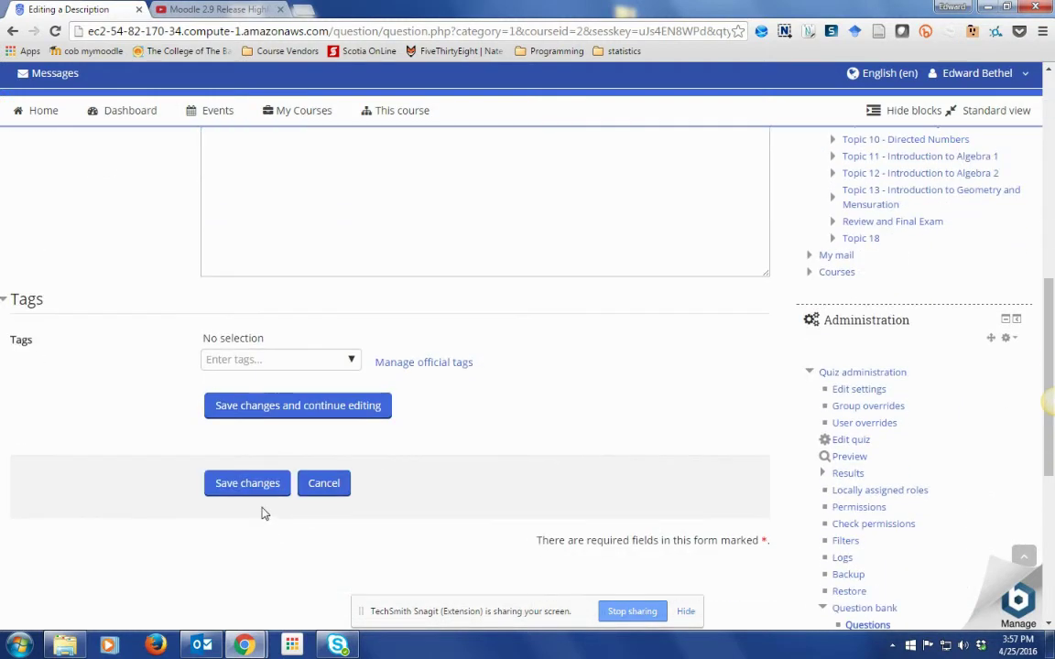
Save the trial description to a new Page 10 and preview it.
click(264, 493)
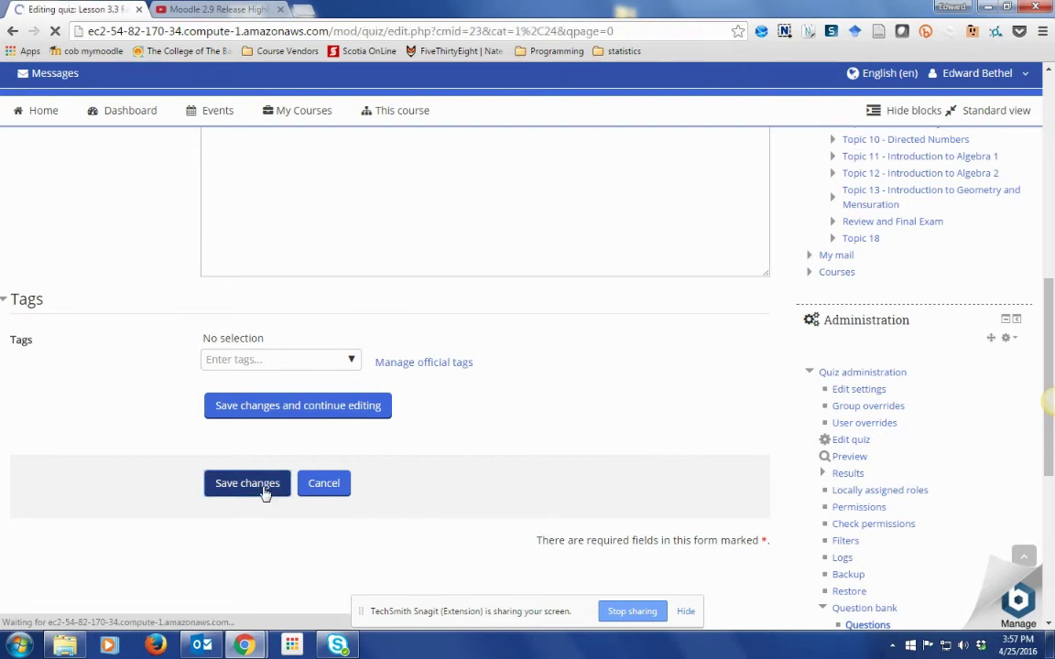
scroll(366, 453, down, 4)
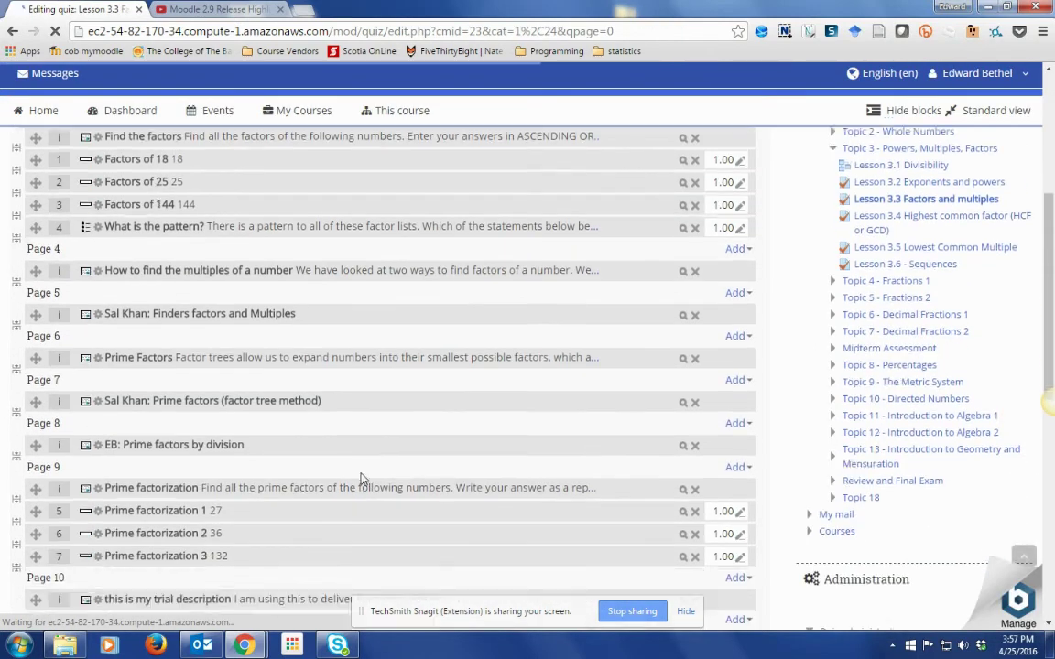
scroll(362, 478, down, 2)
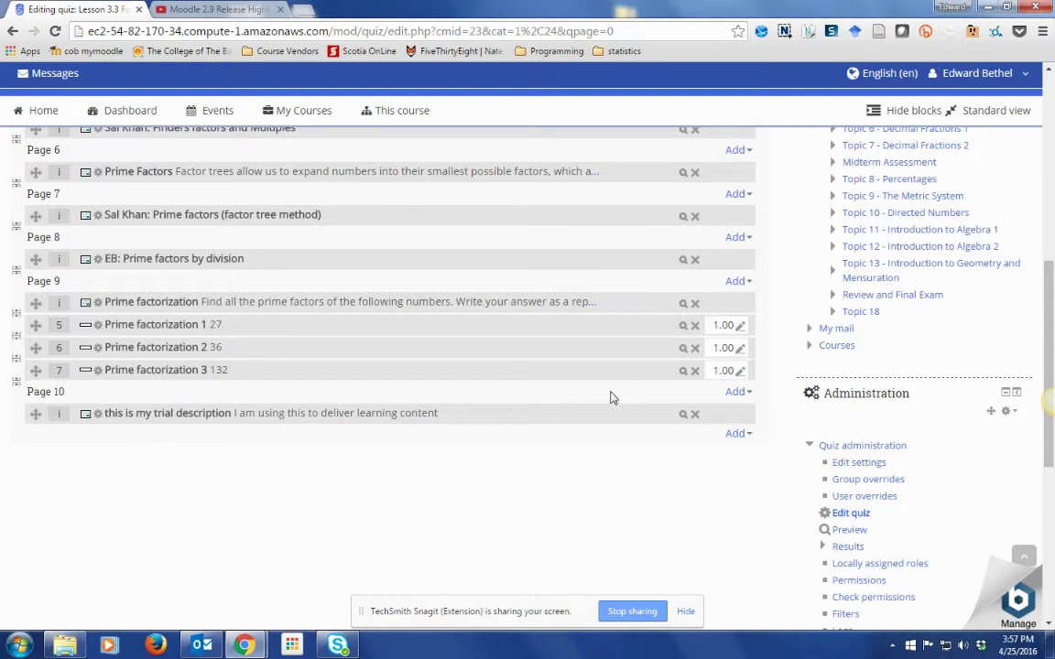
click(683, 415)
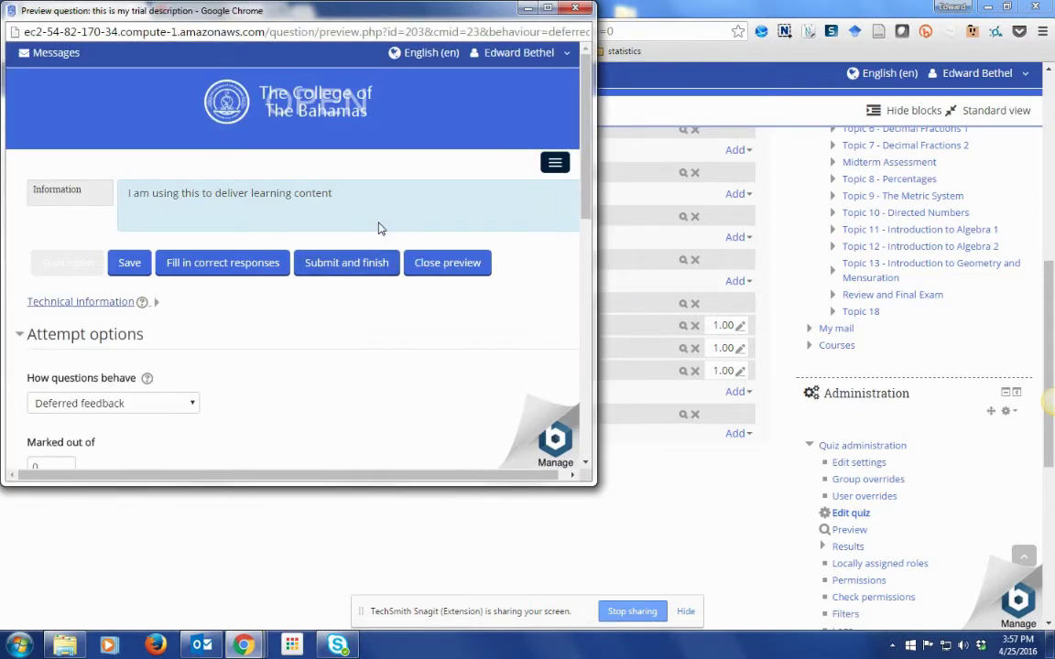
click(577, 8)
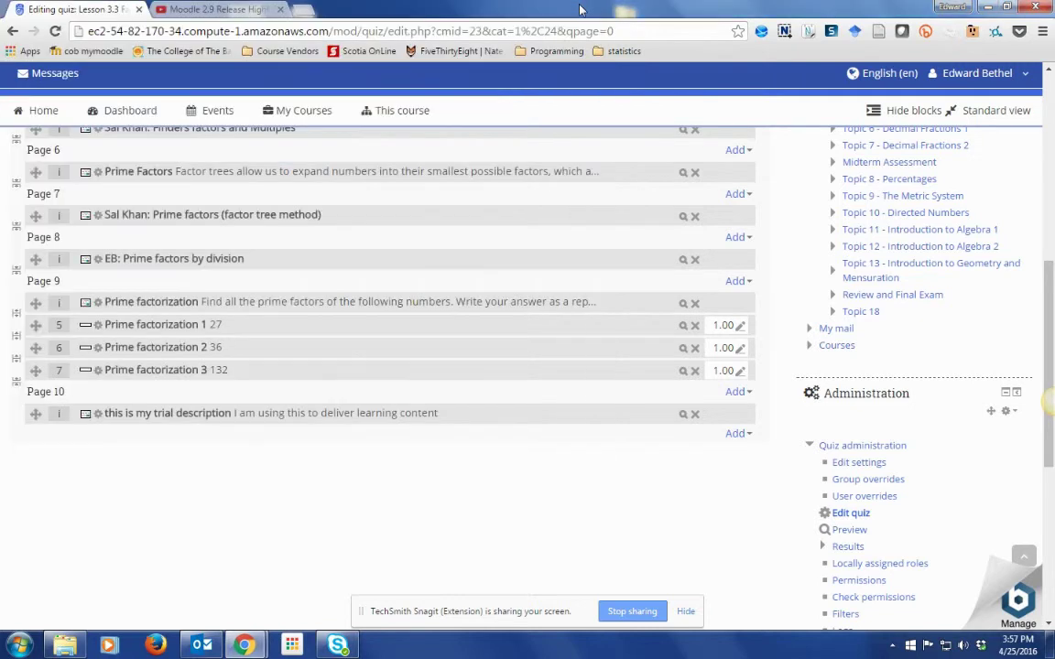